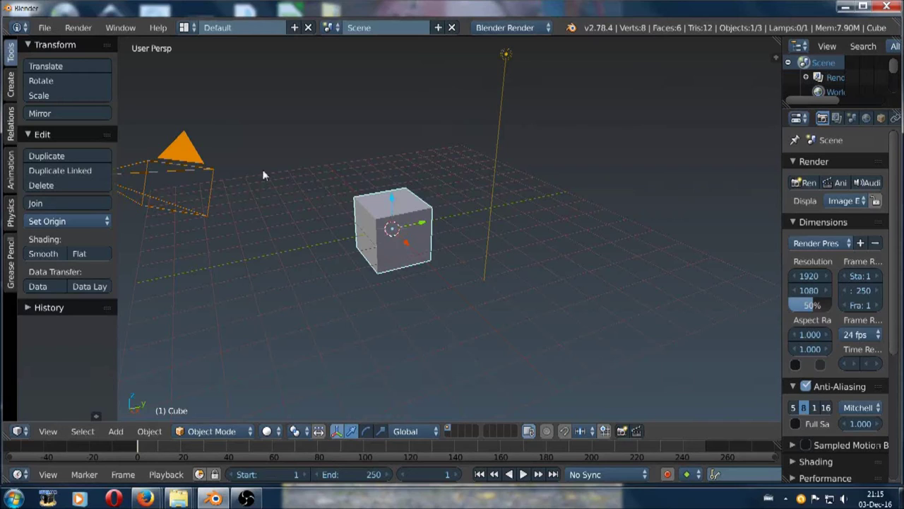
# - Move the camera and lamp to another layer, leaving the cube as the only selected object
pyautogui.click(186, 163)
pyautogui.click(496, 78)
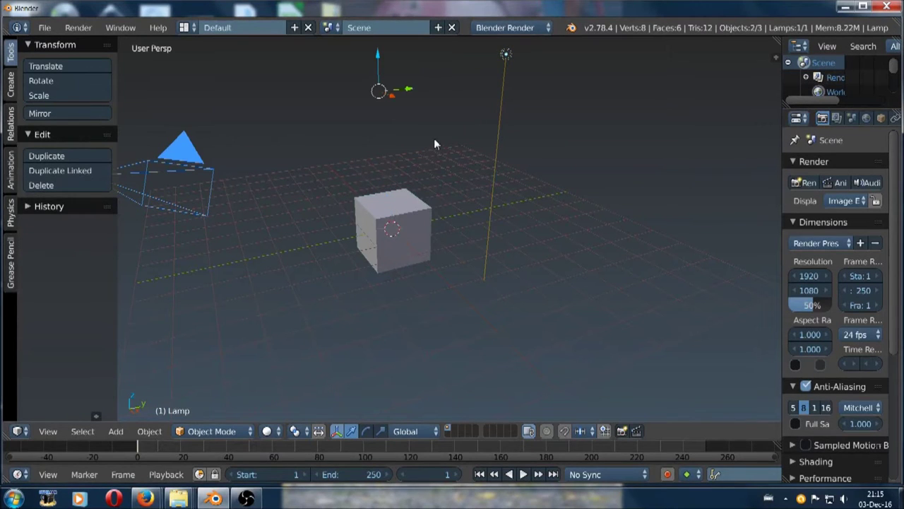
pyautogui.press('m')
pyautogui.click(561, 167)
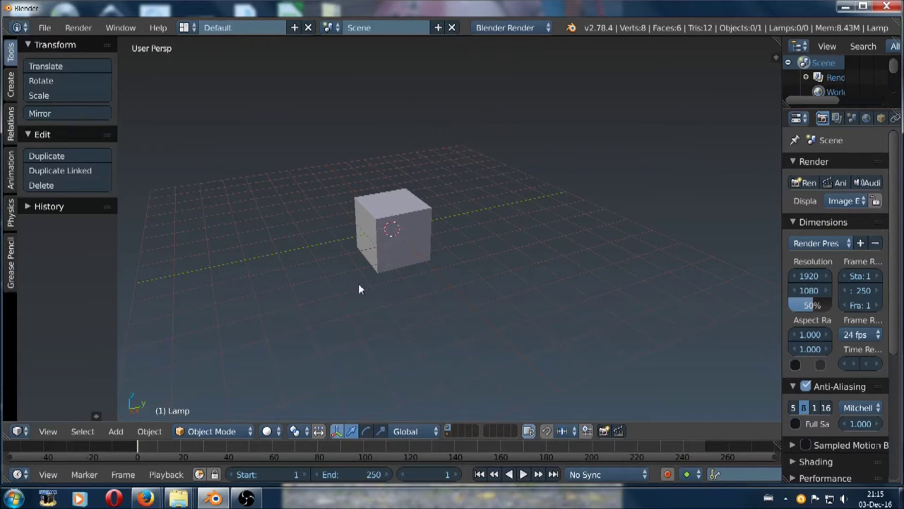
pyautogui.rightClick(388, 246)
pyautogui.press('Tab')
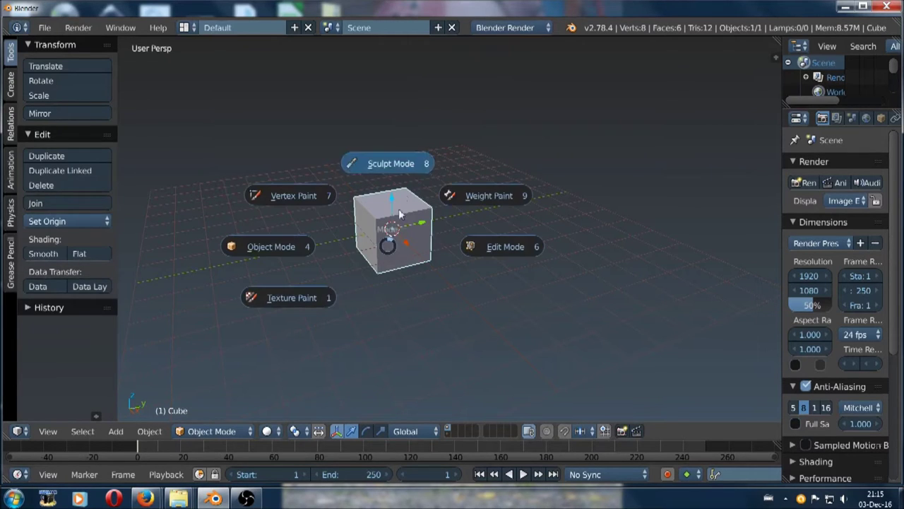
# - Put the cube in Sculpt Mode with Dyntopo on and the Scrape/Peaks brush selected
pyautogui.click(397, 172)
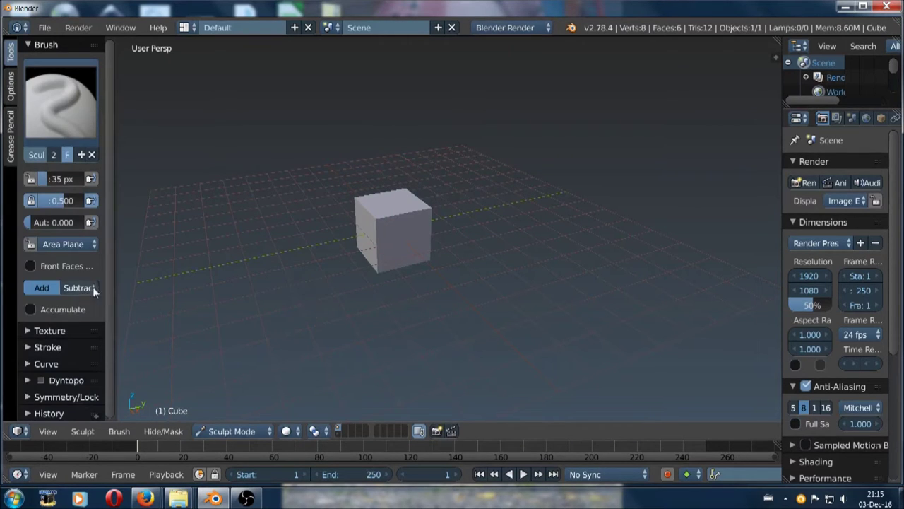
pyautogui.click(40, 380)
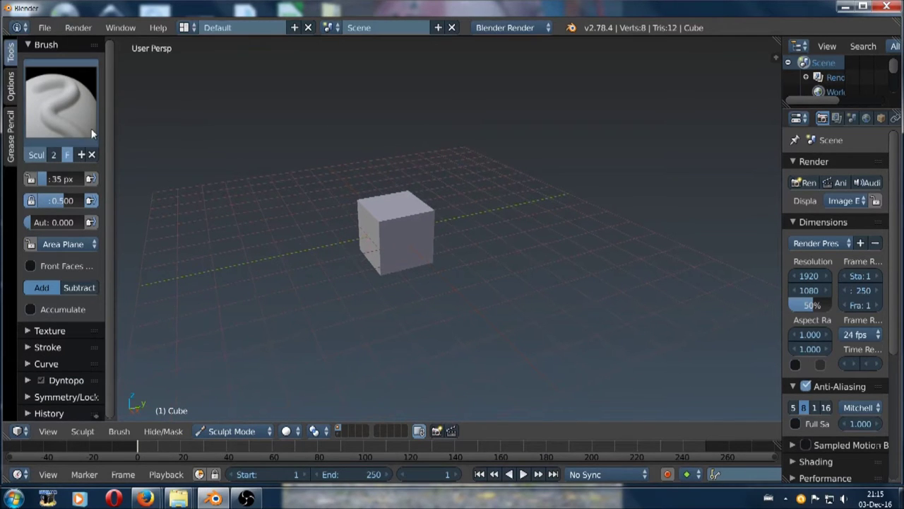
pyautogui.click(61, 99)
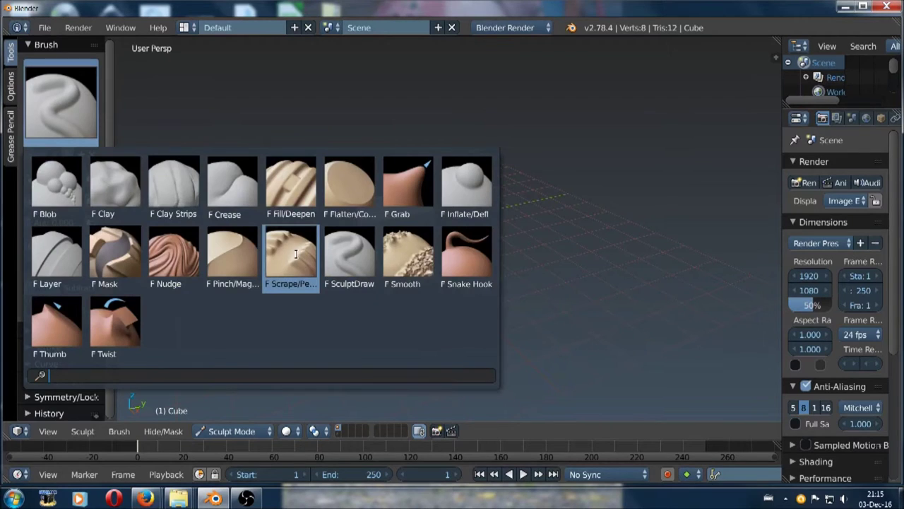
pyautogui.click(296, 254)
# - Delete a falloff curve point and give the remaining point a Vector Handle for a hard drop-off
pyautogui.scroll(-2, 67, 233)
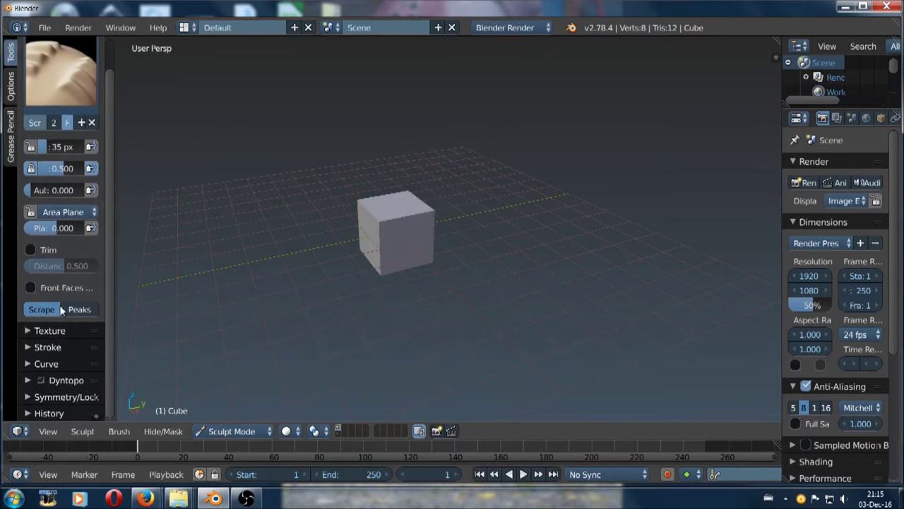
pyautogui.click(44, 363)
pyautogui.scroll(-5, 49, 339)
pyautogui.scroll(-3, 64, 332)
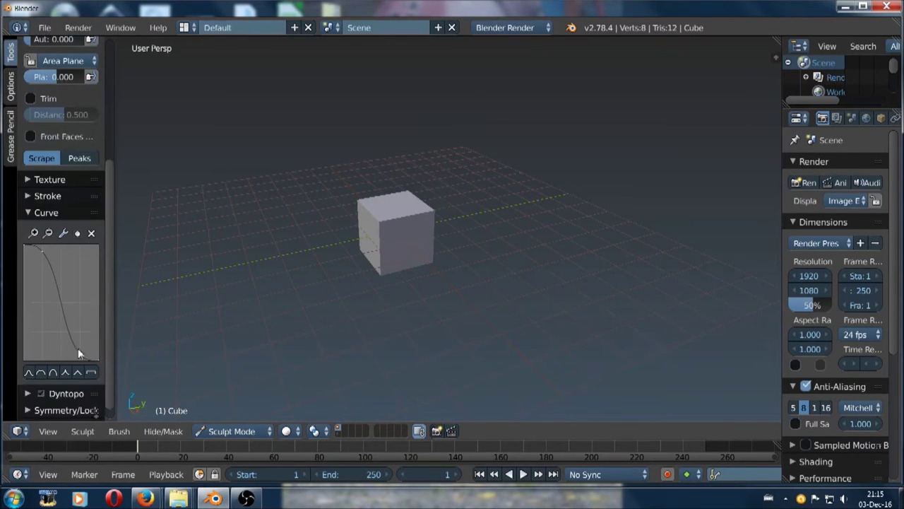
pyautogui.click(91, 232)
pyautogui.click(39, 251)
pyautogui.click(65, 233)
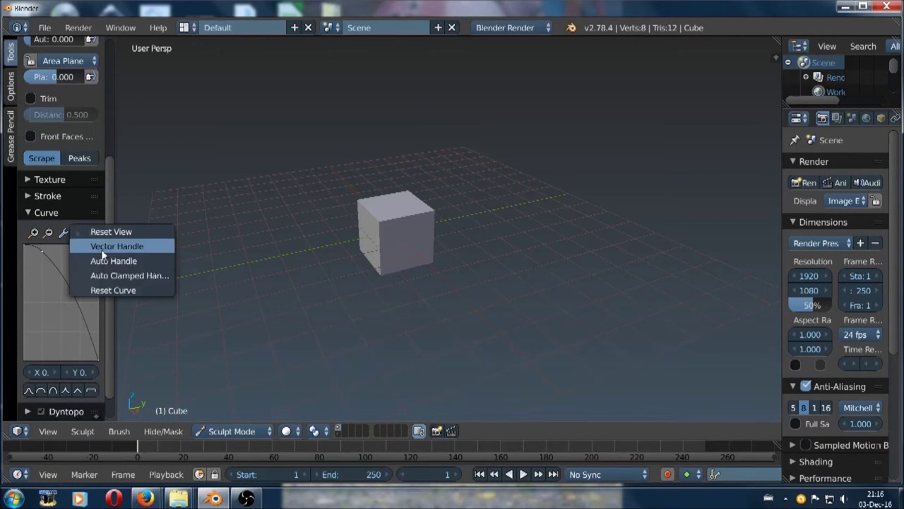
pyautogui.click(99, 246)
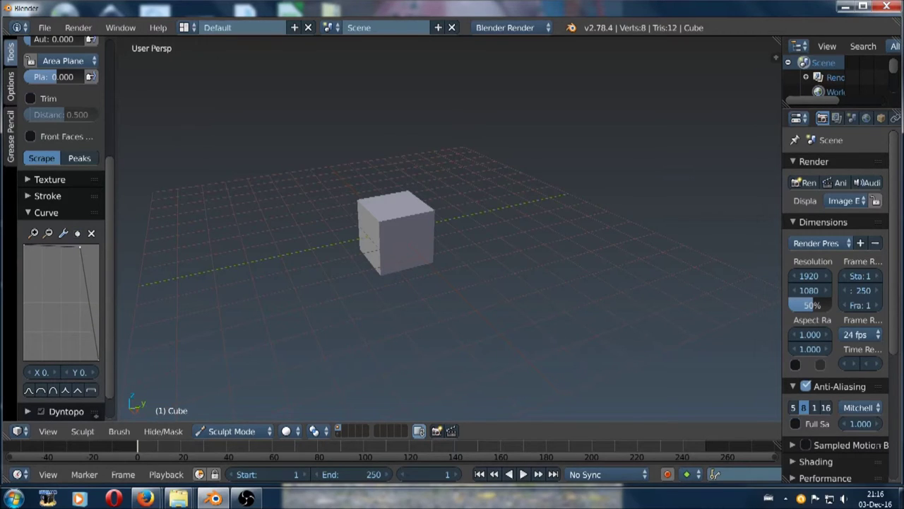
pyautogui.scroll(4, 62, 195)
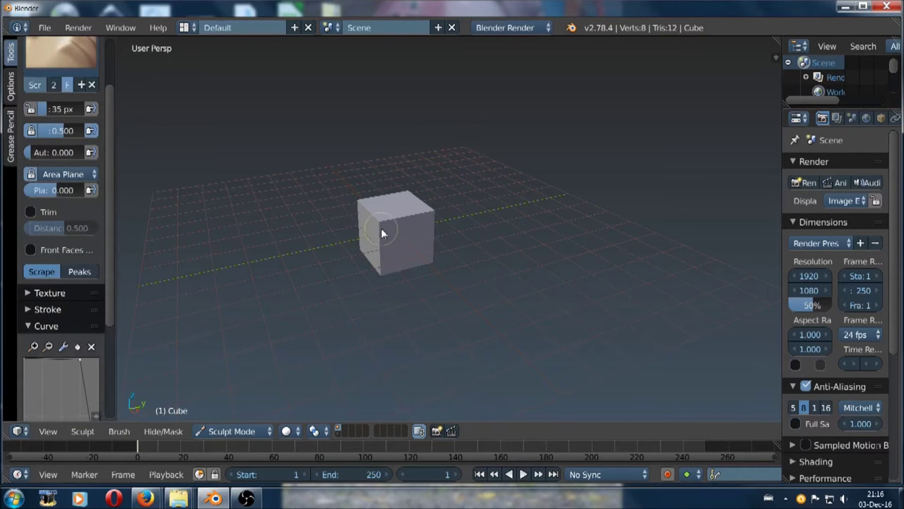
pyautogui.scroll(1, 386, 219)
pyautogui.scroll(1, 386, 205)
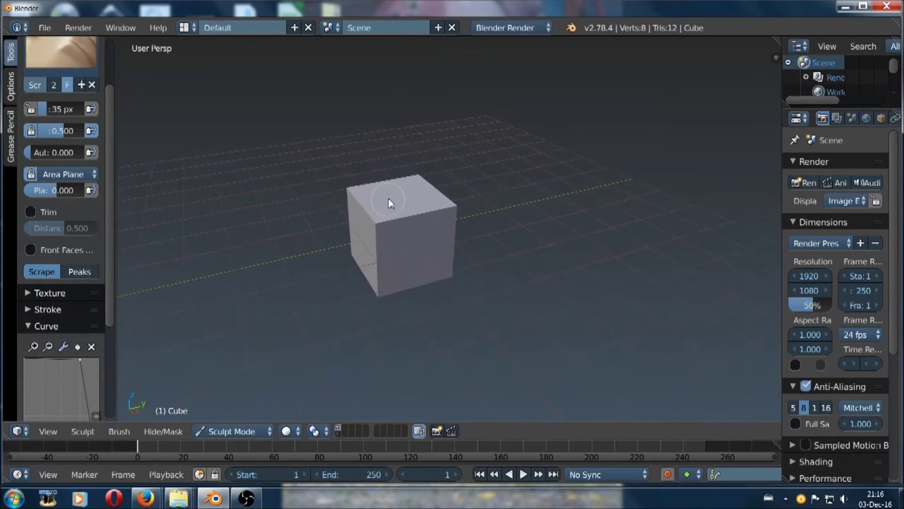
pyautogui.scroll(2, 382, 203)
# - Set the brush radius to 116 px and strength to 0.814
pyautogui.press('f')
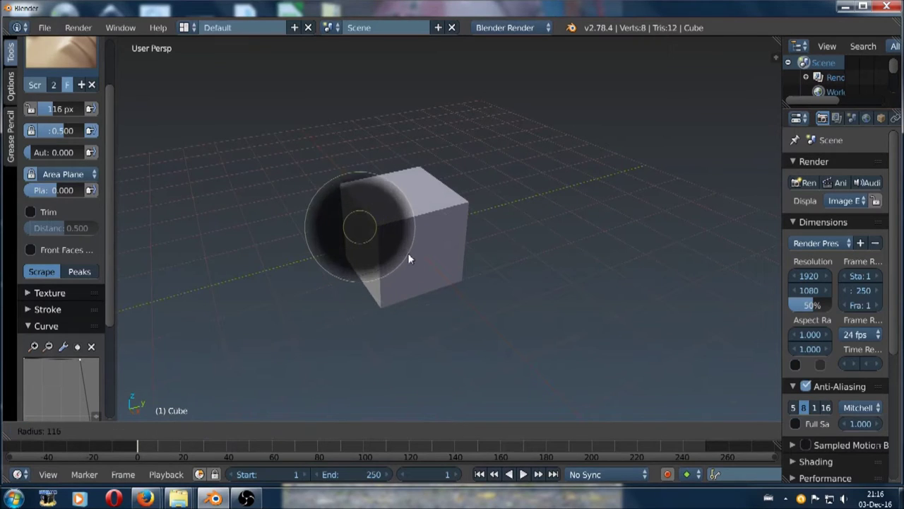
pyautogui.click(389, 240)
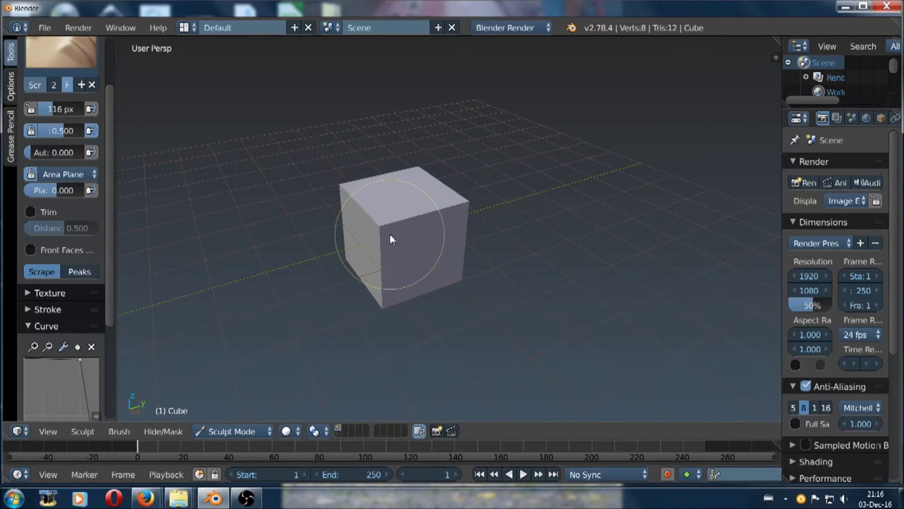
pyautogui.hotkey('shift', 'f')
pyautogui.click(361, 229)
# - Scrape faceted dents into the cube's edges from several orbit angles
pyautogui.moveTo(352, 229)
pyautogui.mouseDown()
pyautogui.moveTo(383, 220)
pyautogui.moveTo(368, 247)
pyautogui.mouseUp()
pyautogui.moveTo(368, 247)
pyautogui.mouseDown(button='middle')
pyautogui.moveTo(468, 224)
pyautogui.moveTo(409, 293)
pyautogui.moveTo(353, 202)
pyautogui.moveTo(361, 281)
pyautogui.mouseUp(button='middle')
pyautogui.moveTo(361, 281)
pyautogui.mouseDown()
pyautogui.moveTo(408, 282)
pyautogui.moveTo(363, 278)
pyautogui.mouseUp()
pyautogui.moveTo(363, 278)
pyautogui.mouseDown(button='middle')
pyautogui.moveTo(434, 332)
pyautogui.moveTo(355, 265)
pyautogui.moveTo(354, 233)
pyautogui.moveTo(377, 228)
pyautogui.mouseUp(button='middle')
# - Scale all vertices along Z to about 0.52 in Edit Mode, then return to Sculpt Mode
pyautogui.press('Tab')
pyautogui.moveTo(445, 230); pyautogui.dragTo(408, 221, button='middle')
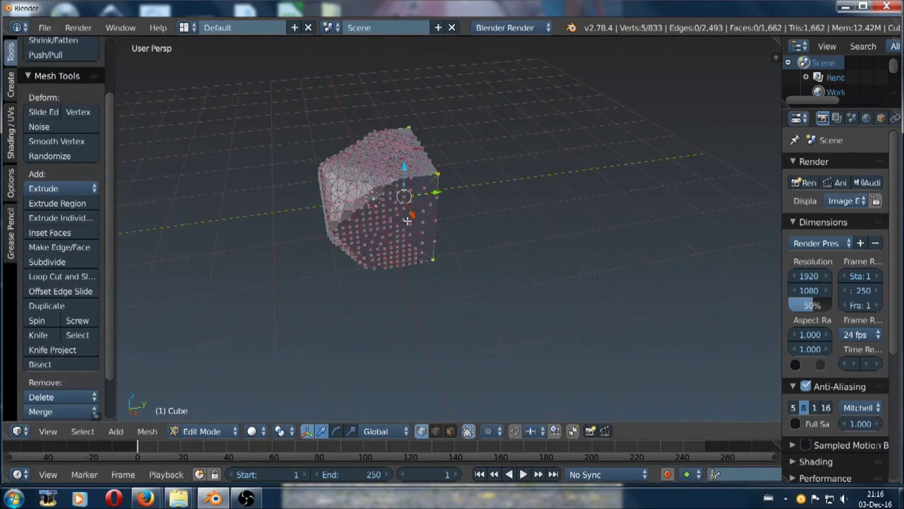
pyautogui.press('s')
pyautogui.press('z')
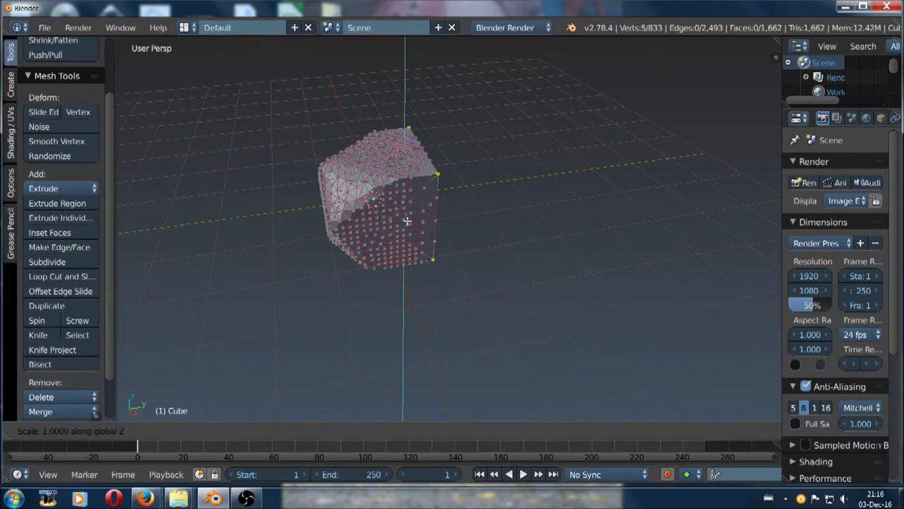
pyautogui.press('Escape')
pyautogui.press('a')
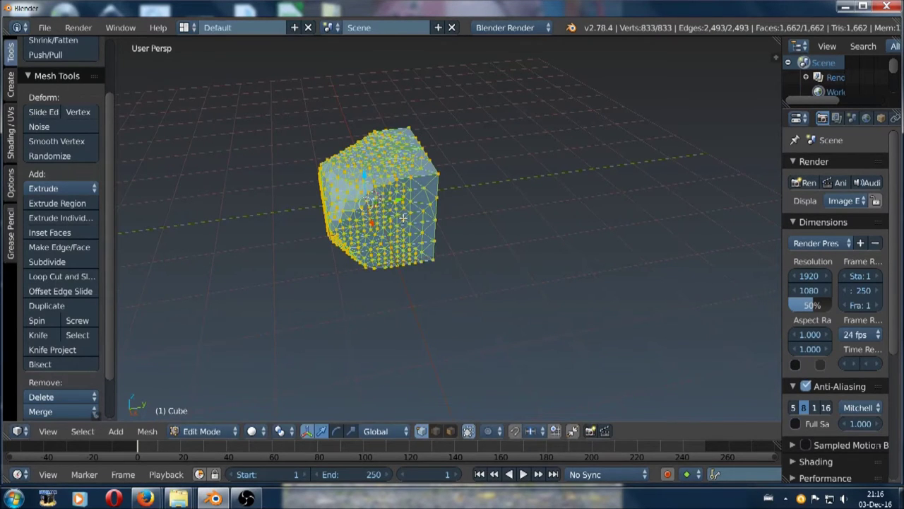
pyautogui.press('s')
pyautogui.press('z')
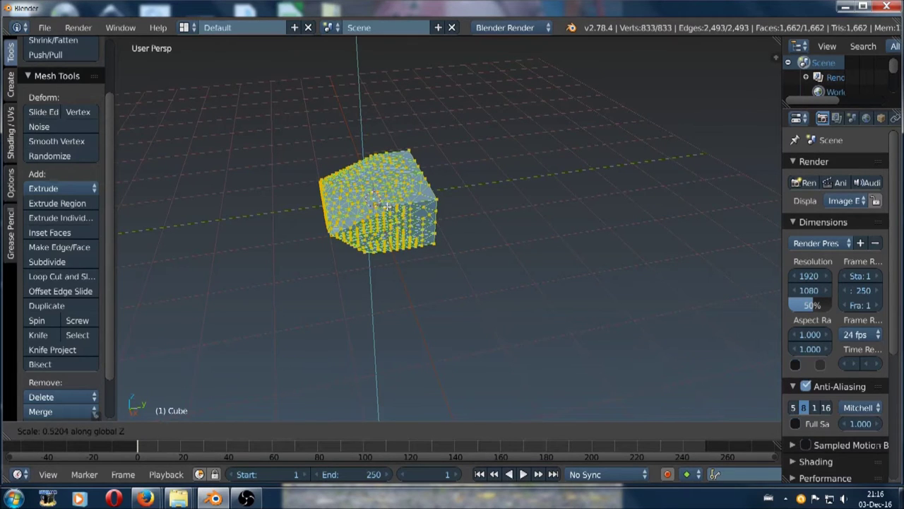
pyautogui.click(387, 205)
pyautogui.hotkey('ctrl', 'Tab')
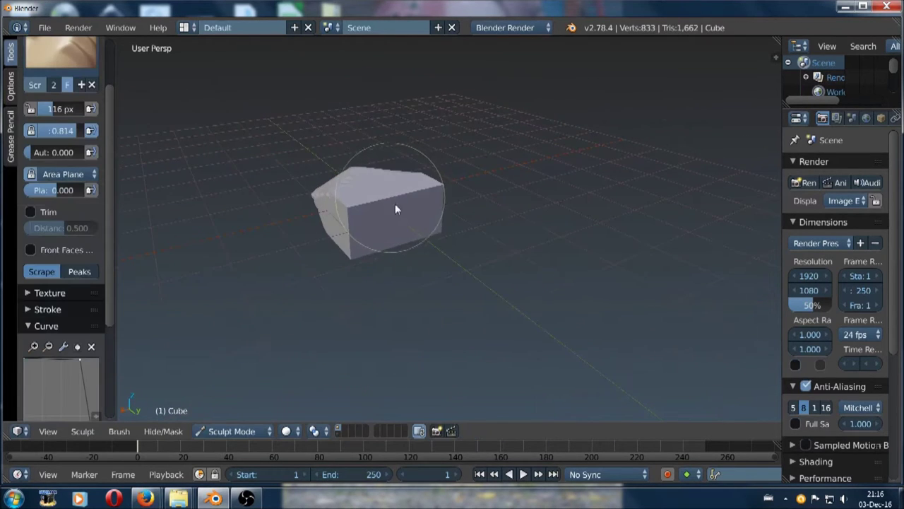
# - Rename the Scrape/Peaks brush with a '1.' prefix so it lists first, keeping it active
pyautogui.moveTo(396, 214); pyautogui.dragTo(380, 208, button='middle')
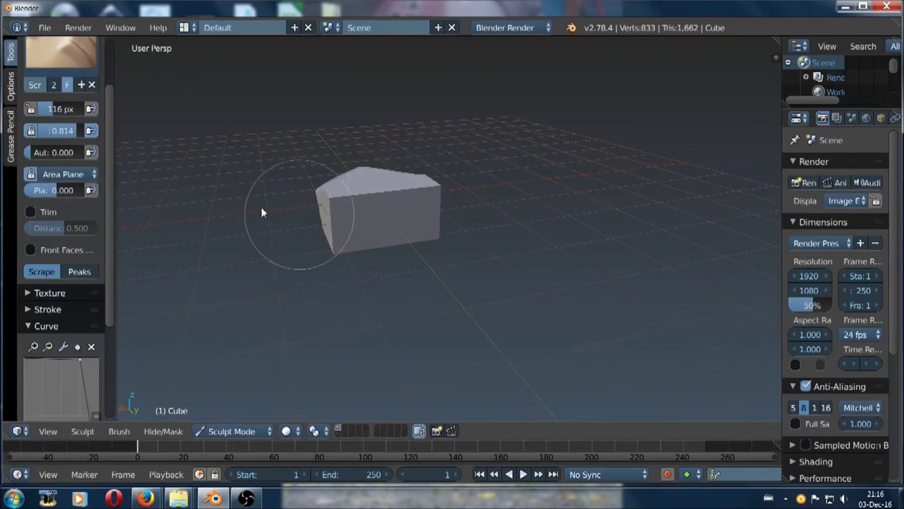
pyautogui.scroll(3, 61, 177)
pyautogui.scroll(1, 61, 141)
pyautogui.click(62, 89)
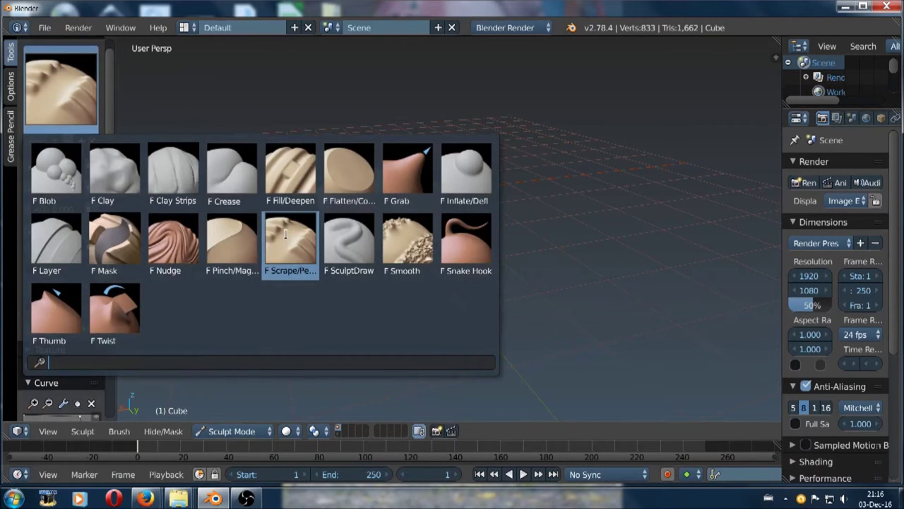
pyautogui.click(285, 232)
pyautogui.click(75, 108)
pyautogui.click(49, 124)
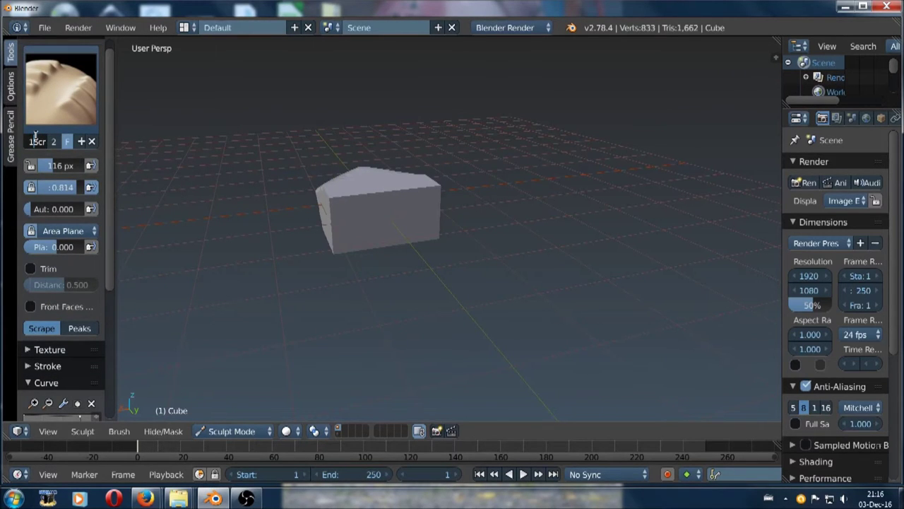
pyautogui.click(44, 82)
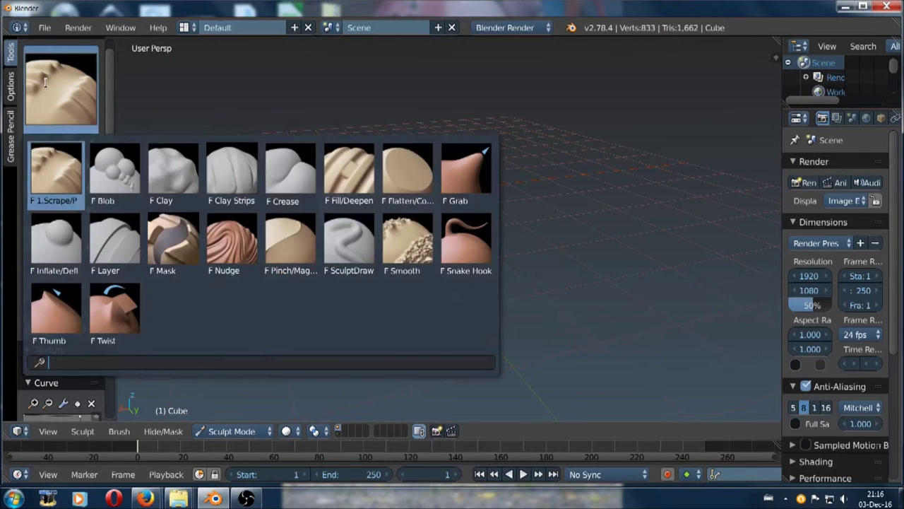
pyautogui.click(108, 89)
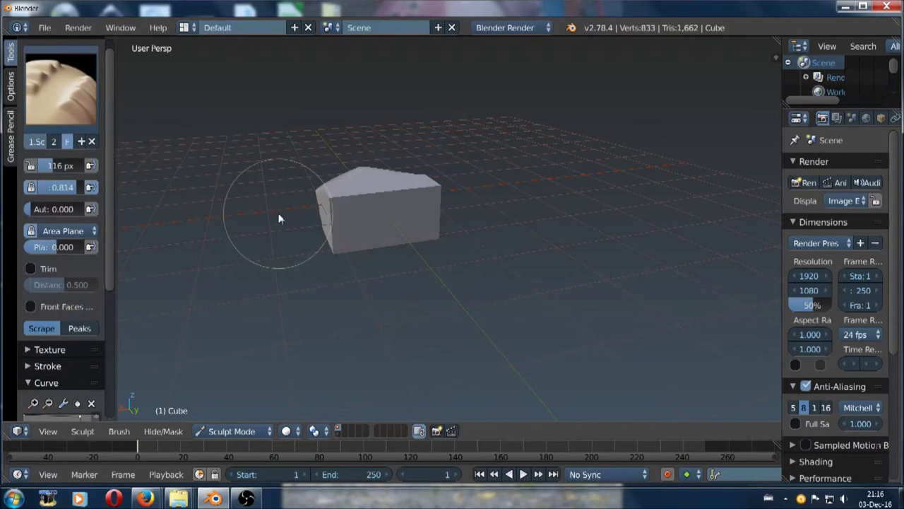
# - Build up clay on the flattened block's surface with the Clay brush
pyautogui.press('c')
pyautogui.moveTo(356, 209)
pyautogui.mouseDown(button='middle')
pyautogui.moveTo(368, 222)
pyautogui.moveTo(386, 187)
pyautogui.moveTo(374, 226)
pyautogui.moveTo(337, 219)
pyautogui.mouseUp(button='middle')
pyautogui.moveTo(338, 219)
pyautogui.mouseDown()
pyautogui.moveTo(390, 229)
pyautogui.moveTo(434, 222)
pyautogui.mouseUp()
pyautogui.moveTo(434, 222)
pyautogui.mouseDown(button='middle')
pyautogui.moveTo(430, 242)
pyautogui.moveTo(307, 172)
pyautogui.moveTo(356, 191)
pyautogui.moveTo(361, 208)
pyautogui.moveTo(344, 227)
pyautogui.mouseUp(button='middle')
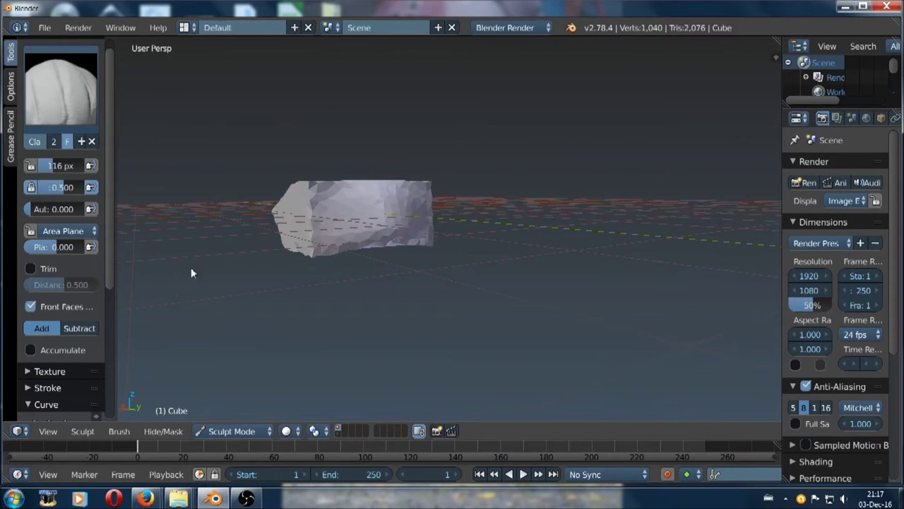
pyautogui.moveTo(192, 270); pyautogui.dragTo(426, 204, button='middle')
pyautogui.moveTo(315, 212)
pyautogui.mouseDown(button='middle')
pyautogui.moveTo(404, 204)
pyautogui.moveTo(313, 212)
pyautogui.moveTo(285, 195)
pyautogui.mouseUp(button='middle')
# - Scrape facets all around the rock with the Scrape brush from several angles
pyautogui.press('1')
pyautogui.moveTo(304, 173); pyautogui.dragTo(273, 200)
pyautogui.moveTo(274, 200)
pyautogui.mouseDown(button='middle')
pyautogui.moveTo(296, 195)
pyautogui.moveTo(292, 158)
pyautogui.mouseUp(button='middle')
pyautogui.moveTo(293, 157)
pyautogui.mouseDown()
pyautogui.moveTo(301, 208)
pyautogui.moveTo(294, 235)
pyautogui.moveTo(307, 238)
pyautogui.mouseUp()
pyautogui.moveTo(307, 239)
pyautogui.mouseDown(button='middle')
pyautogui.moveTo(275, 218)
pyautogui.moveTo(322, 225)
pyautogui.moveTo(294, 238)
pyautogui.moveTo(263, 230)
pyautogui.mouseUp(button='middle')
pyautogui.moveTo(263, 232)
pyautogui.mouseDown()
pyautogui.moveTo(252, 186)
pyautogui.moveTo(282, 192)
pyautogui.mouseUp()
pyautogui.moveTo(283, 192)
pyautogui.mouseDown(button='middle')
pyautogui.moveTo(329, 223)
pyautogui.moveTo(366, 229)
pyautogui.moveTo(346, 251)
pyautogui.moveTo(273, 201)
pyautogui.moveTo(259, 205)
pyautogui.moveTo(271, 202)
pyautogui.moveTo(276, 212)
pyautogui.mouseUp(button='middle')
pyautogui.moveTo(276, 212)
pyautogui.mouseDown()
pyautogui.moveTo(288, 241)
pyautogui.moveTo(335, 215)
pyautogui.mouseUp()
pyautogui.moveTo(335, 216)
pyautogui.mouseDown(button='middle')
pyautogui.moveTo(364, 256)
pyautogui.moveTo(349, 233)
pyautogui.moveTo(381, 232)
pyautogui.moveTo(331, 210)
pyautogui.moveTo(361, 262)
pyautogui.moveTo(351, 252)
pyautogui.moveTo(369, 256)
pyautogui.moveTo(373, 317)
pyautogui.moveTo(380, 252)
pyautogui.moveTo(442, 257)
pyautogui.moveTo(398, 214)
pyautogui.moveTo(484, 277)
pyautogui.moveTo(456, 224)
pyautogui.moveTo(499, 285)
pyautogui.moveTo(519, 279)
pyautogui.moveTo(511, 272)
pyautogui.moveTo(532, 299)
pyautogui.moveTo(513, 284)
pyautogui.moveTo(542, 297)
pyautogui.moveTo(487, 243)
pyautogui.moveTo(493, 307)
pyautogui.moveTo(494, 283)
pyautogui.moveTo(462, 254)
pyautogui.mouseUp(button='middle')
# - Snap to front view, undo the last stroke, and switch to the Grab brush
pyautogui.press('KP_1')
pyautogui.hotkey('ctrl', 'z')
pyautogui.press('g')
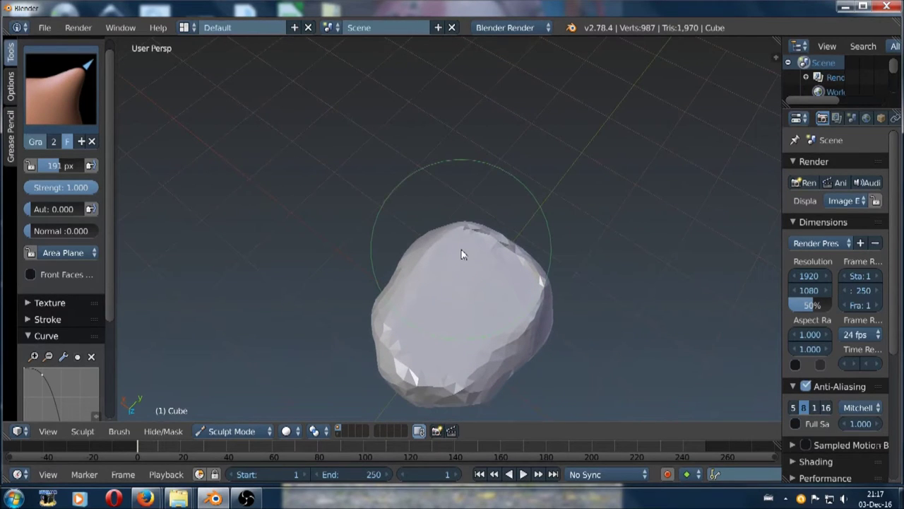
# - Reshape the rock with Clay brush strokes, building up its surface
pyautogui.press('1')
pyautogui.moveTo(478, 287)
pyautogui.mouseDown(button='middle')
pyautogui.moveTo(501, 318)
pyautogui.moveTo(475, 268)
pyautogui.moveTo(474, 277)
pyautogui.mouseUp(button='middle')
pyautogui.press('c')
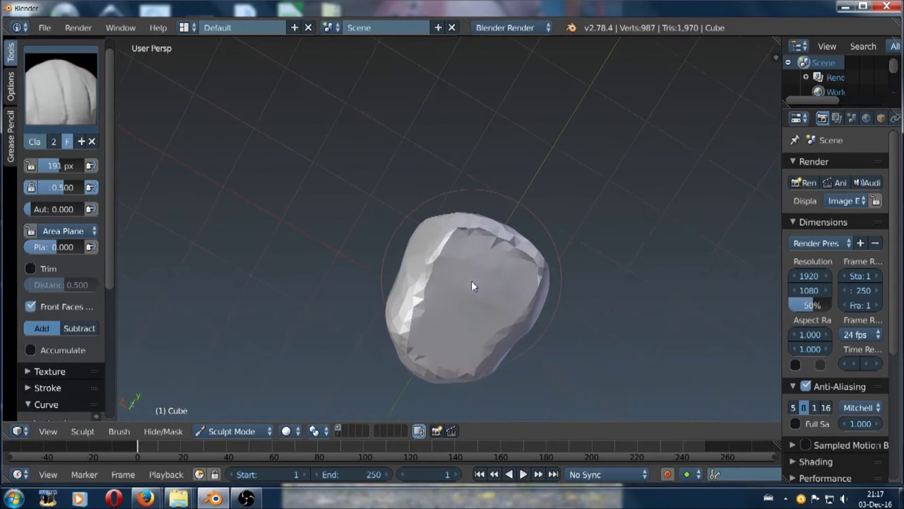
pyautogui.moveTo(468, 257)
pyautogui.mouseDown()
pyautogui.moveTo(492, 263)
pyautogui.moveTo(452, 238)
pyautogui.mouseUp()
pyautogui.moveTo(452, 237)
pyautogui.mouseDown(button='middle')
pyautogui.moveTo(508, 288)
pyautogui.moveTo(451, 240)
pyautogui.mouseUp(button='middle')
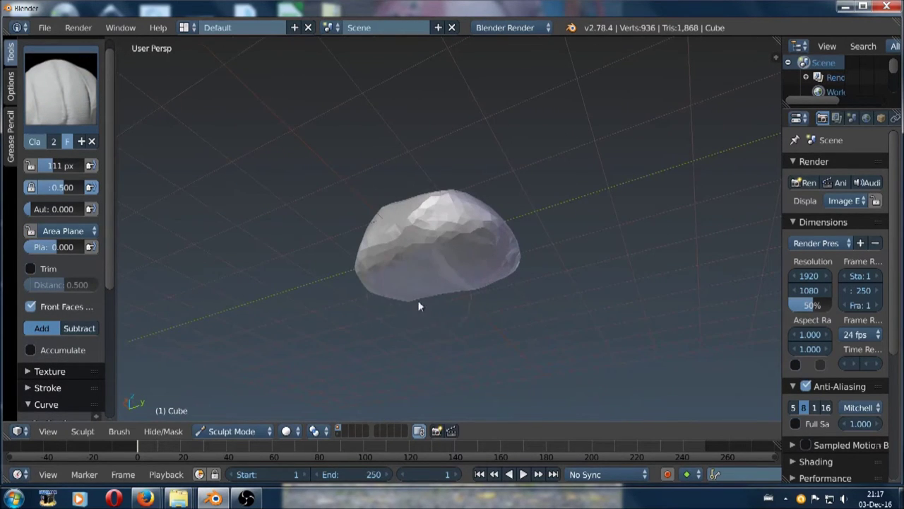
pyautogui.moveTo(419, 306)
pyautogui.mouseDown(button='middle')
pyautogui.moveTo(397, 226)
pyautogui.moveTo(434, 283)
pyautogui.mouseUp(button='middle')
# - Add more clay bulk to the rock's sides and top, then return to the Scrape brush
pyautogui.moveTo(434, 283); pyautogui.dragTo(431, 303)
pyautogui.moveTo(430, 299)
pyautogui.mouseDown(button='middle')
pyautogui.moveTo(410, 237)
pyautogui.moveTo(460, 282)
pyautogui.mouseUp(button='middle')
pyautogui.moveTo(460, 282); pyautogui.dragTo(440, 280)
pyautogui.moveTo(440, 280); pyautogui.dragTo(476, 315, button='middle')
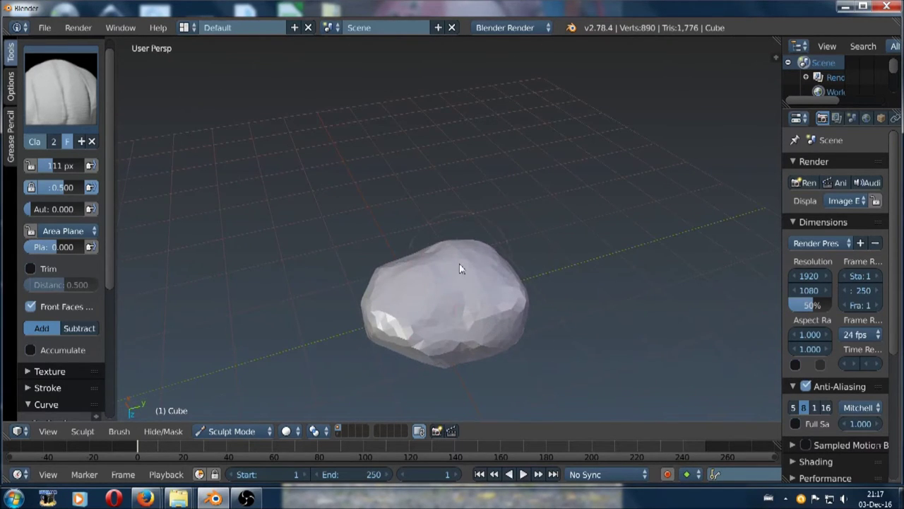
pyautogui.moveTo(459, 269); pyautogui.dragTo(475, 307, button='middle')
pyautogui.moveTo(476, 307)
pyautogui.mouseDown()
pyautogui.moveTo(424, 310)
pyautogui.moveTo(467, 308)
pyautogui.mouseUp()
pyautogui.moveTo(467, 308)
pyautogui.mouseDown(button='middle')
pyautogui.moveTo(456, 275)
pyautogui.moveTo(434, 279)
pyautogui.moveTo(404, 253)
pyautogui.moveTo(420, 245)
pyautogui.mouseUp(button='middle')
pyautogui.press('1')
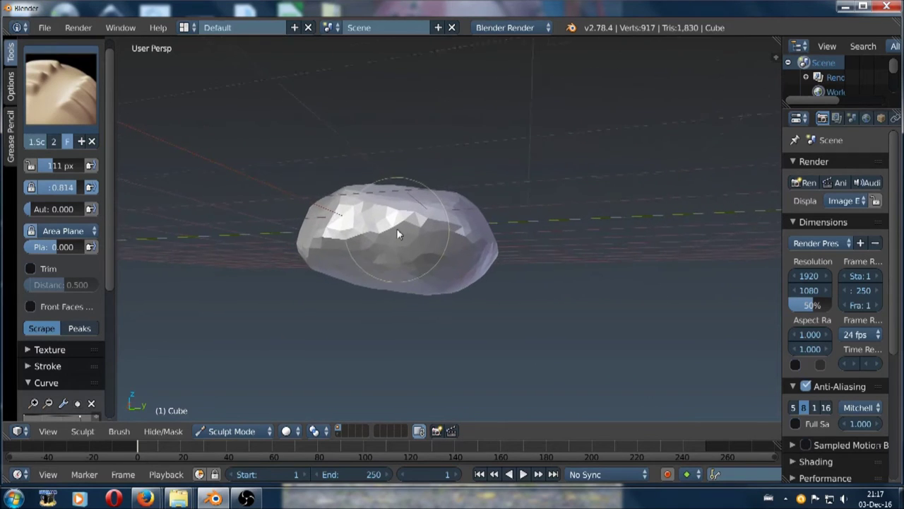
# - Scrape flat facets into the rock's sides while orbiting around it
pyautogui.scroll(2, 416, 247)
pyautogui.moveTo(416, 247); pyautogui.dragTo(339, 233)
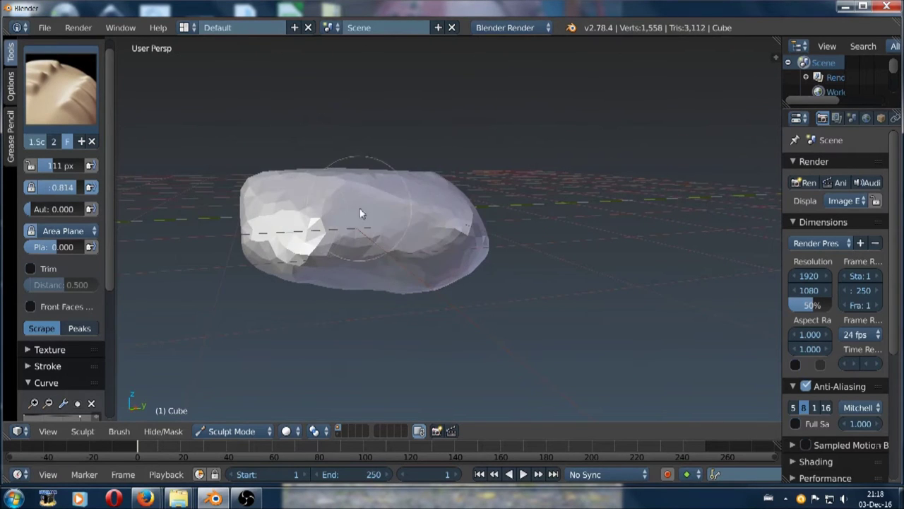
pyautogui.moveTo(339, 233)
pyautogui.mouseDown(button='middle')
pyautogui.moveTo(305, 270)
pyautogui.moveTo(374, 293)
pyautogui.moveTo(402, 223)
pyautogui.mouseUp(button='middle')
pyautogui.moveTo(402, 222); pyautogui.dragTo(332, 287)
pyautogui.moveTo(333, 287)
pyautogui.mouseDown(button='middle')
pyautogui.moveTo(339, 238)
pyautogui.moveTo(402, 228)
pyautogui.mouseUp(button='middle')
pyautogui.moveTo(404, 230)
pyautogui.mouseDown()
pyautogui.moveTo(387, 303)
pyautogui.moveTo(397, 310)
pyautogui.mouseUp()
pyautogui.moveTo(397, 310); pyautogui.dragTo(455, 303, button='middle')
pyautogui.moveTo(454, 303); pyautogui.dragTo(465, 284)
pyautogui.moveTo(465, 284)
pyautogui.mouseDown(button='middle')
pyautogui.moveTo(428, 261)
pyautogui.moveTo(448, 309)
pyautogui.mouseUp(button='middle')
pyautogui.moveTo(448, 304); pyautogui.dragTo(388, 307)
pyautogui.moveTo(474, 301)
pyautogui.mouseDown(button='middle')
pyautogui.moveTo(510, 307)
pyautogui.moveTo(511, 277)
pyautogui.mouseUp(button='middle')
pyautogui.moveTo(510, 277); pyautogui.dragTo(551, 292)
# - Scrape more facets from above and across the rock's front
pyautogui.moveTo(551, 292)
pyautogui.mouseDown(button='middle')
pyautogui.moveTo(528, 303)
pyautogui.moveTo(558, 318)
pyautogui.moveTo(567, 311)
pyautogui.mouseUp(button='middle')
pyautogui.moveTo(567, 311)
pyautogui.mouseDown()
pyautogui.moveTo(517, 218)
pyautogui.moveTo(430, 225)
pyautogui.mouseUp()
pyautogui.moveTo(430, 226)
pyautogui.mouseDown(button='middle')
pyautogui.moveTo(493, 245)
pyautogui.moveTo(445, 209)
pyautogui.moveTo(541, 226)
pyautogui.mouseUp(button='middle')
pyautogui.moveTo(541, 226)
pyautogui.mouseDown()
pyautogui.moveTo(509, 215)
pyautogui.moveTo(475, 226)
pyautogui.mouseUp()
pyautogui.moveTo(475, 226); pyautogui.dragTo(492, 211, button='middle')
pyautogui.moveTo(490, 205)
pyautogui.mouseDown()
pyautogui.moveTo(469, 231)
pyautogui.moveTo(403, 252)
pyautogui.mouseUp()
pyautogui.moveTo(403, 252)
pyautogui.mouseDown(button='middle')
pyautogui.moveTo(464, 262)
pyautogui.moveTo(445, 248)
pyautogui.moveTo(353, 250)
pyautogui.mouseUp(button='middle')
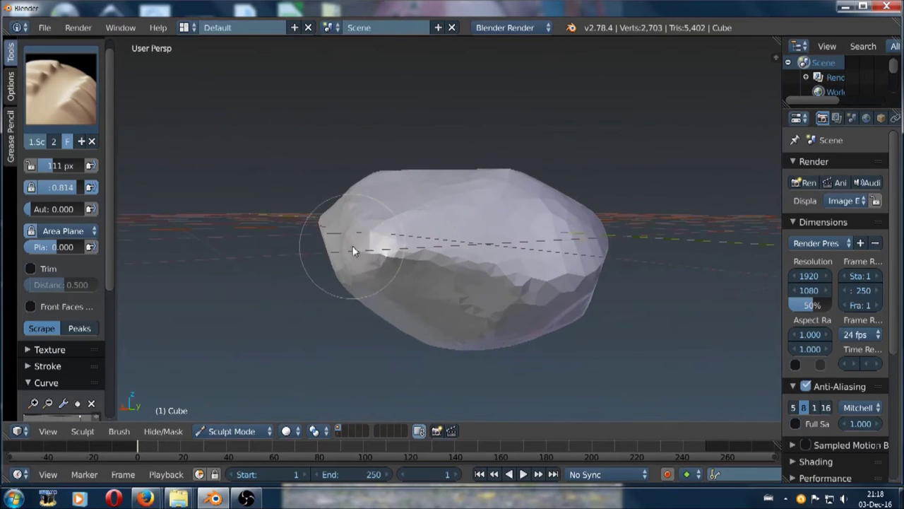
pyautogui.moveTo(353, 250)
pyautogui.mouseDown()
pyautogui.moveTo(405, 273)
pyautogui.moveTo(390, 253)
pyautogui.mouseUp()
pyautogui.moveTo(390, 253)
pyautogui.mouseDown(button='middle')
pyautogui.moveTo(520, 283)
pyautogui.moveTo(587, 347)
pyautogui.moveTo(479, 280)
pyautogui.moveTo(458, 244)
pyautogui.moveTo(467, 278)
pyautogui.moveTo(434, 269)
pyautogui.moveTo(410, 233)
pyautogui.mouseUp(button='middle')
pyautogui.moveTo(409, 232)
pyautogui.mouseDown()
pyautogui.moveTo(457, 257)
pyautogui.moveTo(499, 256)
pyautogui.mouseUp()
# - Zoom in and scrape the rock's upper surface flatter
pyautogui.scroll(3, 500, 227)
pyautogui.moveTo(498, 256)
pyautogui.mouseDown(button='middle')
pyautogui.moveTo(501, 227)
pyautogui.moveTo(459, 230)
pyautogui.mouseUp(button='middle')
pyautogui.moveTo(459, 230); pyautogui.dragTo(488, 241)
pyautogui.moveTo(488, 241)
pyautogui.mouseDown(button='middle')
pyautogui.moveTo(467, 235)
pyautogui.moveTo(469, 174)
pyautogui.moveTo(469, 195)
pyautogui.moveTo(518, 220)
pyautogui.moveTo(532, 244)
pyautogui.moveTo(479, 196)
pyautogui.mouseUp(button='middle')
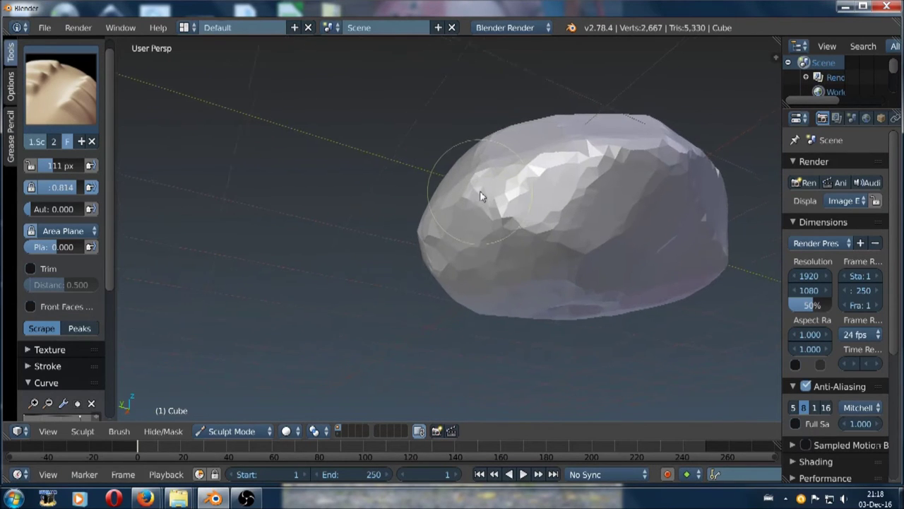
pyautogui.scroll(2, 478, 195)
pyautogui.moveTo(484, 195)
pyautogui.mouseDown()
pyautogui.moveTo(509, 214)
pyautogui.moveTo(520, 202)
pyautogui.mouseUp()
pyautogui.moveTo(521, 202); pyautogui.dragTo(565, 198, button='middle')
pyautogui.moveTo(565, 197); pyautogui.dragTo(564, 209)
pyautogui.scroll(-2, 531, 221)
# - Scrape a bright flat patch, widen it, and add facet detail to the face
pyautogui.moveTo(531, 222)
pyautogui.mouseDown(button='middle')
pyautogui.moveTo(529, 174)
pyautogui.moveTo(549, 206)
pyautogui.moveTo(501, 248)
pyautogui.mouseUp(button='middle')
pyautogui.moveTo(501, 248)
pyautogui.mouseDown()
pyautogui.moveTo(484, 304)
pyautogui.moveTo(468, 279)
pyautogui.mouseUp()
pyautogui.moveTo(469, 279); pyautogui.dragTo(487, 263, button='middle')
pyautogui.moveTo(553, 282)
pyautogui.mouseDown(button='middle')
pyautogui.moveTo(527, 257)
pyautogui.moveTo(535, 256)
pyautogui.moveTo(516, 287)
pyautogui.mouseUp(button='middle')
pyautogui.moveTo(516, 287)
pyautogui.mouseDown()
pyautogui.moveTo(542, 321)
pyautogui.moveTo(549, 278)
pyautogui.mouseUp()
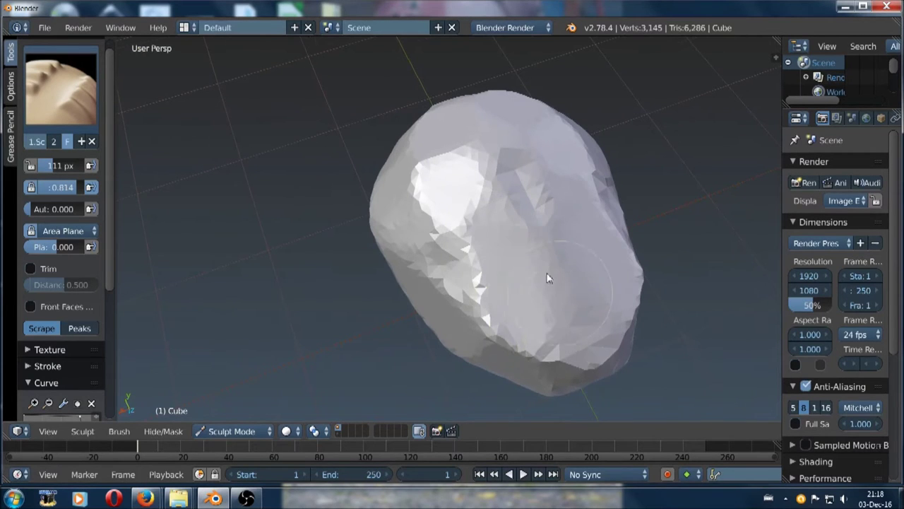
pyautogui.moveTo(549, 279); pyautogui.dragTo(529, 269, button='middle')
pyautogui.moveTo(565, 273); pyautogui.dragTo(564, 319)
# - Scrape further flat facets from several tilted angles until the rock stands upright
pyautogui.moveTo(564, 319)
pyautogui.mouseDown(button='middle')
pyautogui.moveTo(545, 283)
pyautogui.moveTo(475, 370)
pyautogui.mouseUp(button='middle')
pyautogui.moveTo(474, 370); pyautogui.dragTo(509, 374)
pyautogui.moveTo(509, 374)
pyautogui.mouseDown(button='middle')
pyautogui.moveTo(520, 275)
pyautogui.moveTo(490, 242)
pyautogui.moveTo(507, 285)
pyautogui.moveTo(530, 304)
pyautogui.mouseUp(button='middle')
pyautogui.moveTo(530, 304); pyautogui.dragTo(544, 316)
pyautogui.moveTo(544, 316)
pyautogui.mouseDown(button='middle')
pyautogui.moveTo(521, 268)
pyautogui.moveTo(547, 279)
pyautogui.moveTo(512, 293)
pyautogui.moveTo(509, 280)
pyautogui.moveTo(517, 303)
pyautogui.mouseUp(button='middle')
pyautogui.moveTo(516, 303); pyautogui.dragTo(505, 276)
pyautogui.moveTo(504, 276)
pyautogui.mouseDown(button='middle')
pyautogui.moveTo(499, 282)
pyautogui.moveTo(498, 270)
pyautogui.mouseUp(button='middle')
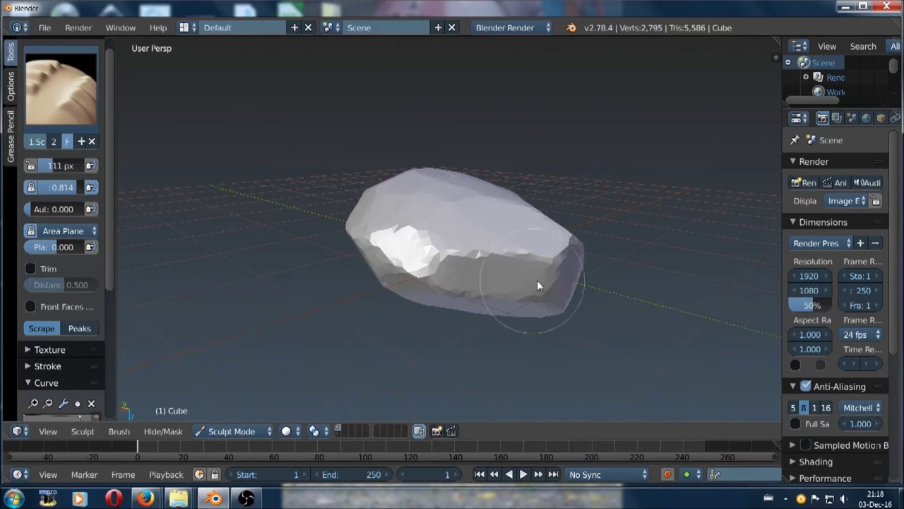
pyautogui.moveTo(538, 267)
pyautogui.mouseDown(button='middle')
pyautogui.moveTo(474, 283)
pyautogui.moveTo(570, 206)
pyautogui.moveTo(571, 245)
pyautogui.moveTo(599, 268)
pyautogui.moveTo(476, 307)
pyautogui.moveTo(519, 339)
pyautogui.mouseUp(button='middle')
pyautogui.scroll(1, 477, 306)
pyautogui.moveTo(459, 306); pyautogui.dragTo(495, 252)
pyautogui.moveTo(495, 252)
pyautogui.mouseDown(button='middle')
pyautogui.moveTo(602, 204)
pyautogui.moveTo(496, 240)
pyautogui.moveTo(438, 273)
pyautogui.moveTo(400, 266)
pyautogui.moveTo(374, 228)
pyautogui.moveTo(393, 222)
pyautogui.moveTo(389, 243)
pyautogui.mouseUp(button='middle')
# - Build up a little clay on the rock's front with the Clay brush, then return to Scrape
pyautogui.press('c')
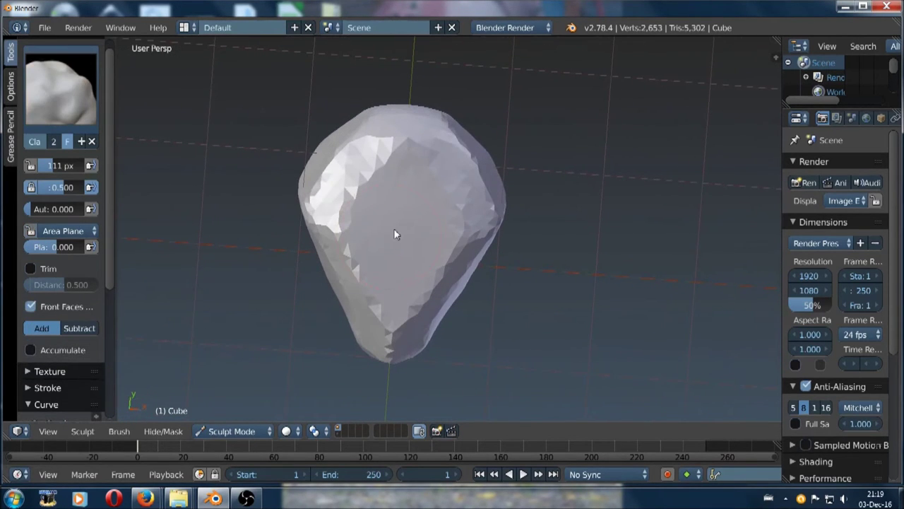
pyautogui.moveTo(393, 228); pyautogui.dragTo(397, 201)
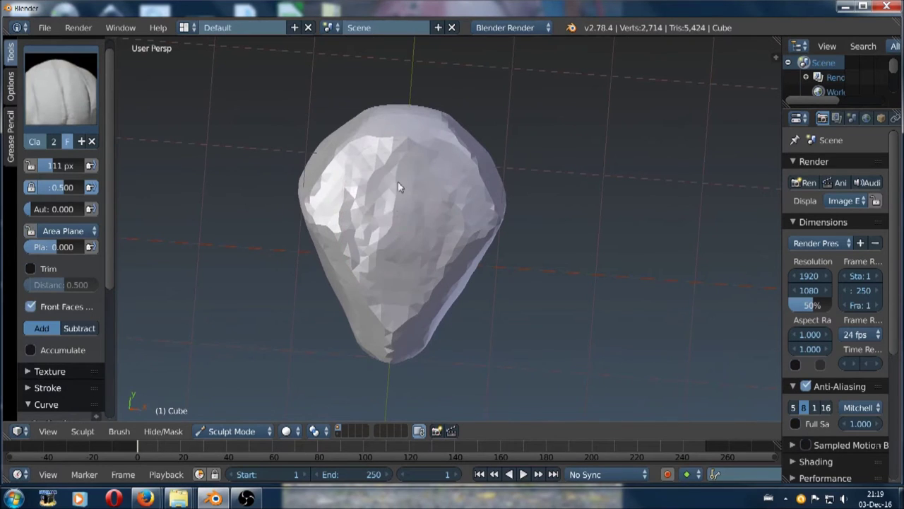
pyautogui.moveTo(396, 297); pyautogui.dragTo(394, 286)
pyautogui.moveTo(394, 286)
pyautogui.mouseDown(button='middle')
pyautogui.moveTo(390, 267)
pyautogui.moveTo(361, 325)
pyautogui.mouseUp(button='middle')
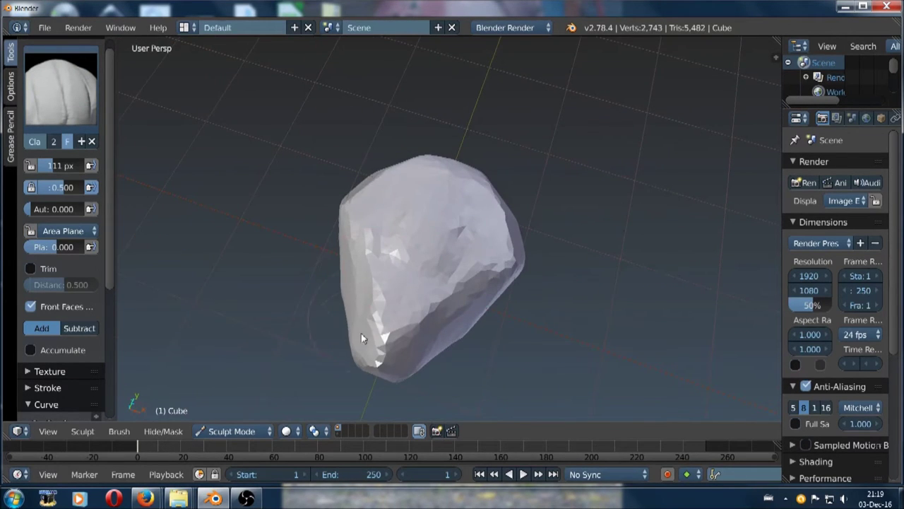
pyautogui.moveTo(381, 361)
pyautogui.mouseDown(button='middle')
pyautogui.moveTo(369, 304)
pyautogui.moveTo(438, 299)
pyautogui.mouseUp(button='middle')
pyautogui.press('1')
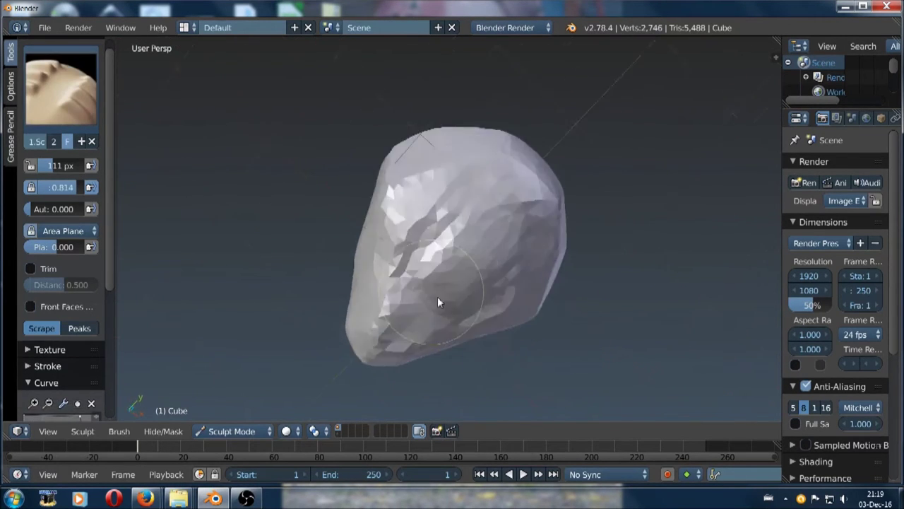
# - Scrape the rock's lower faces and sides flat from several angles
pyautogui.moveTo(438, 299); pyautogui.dragTo(433, 259)
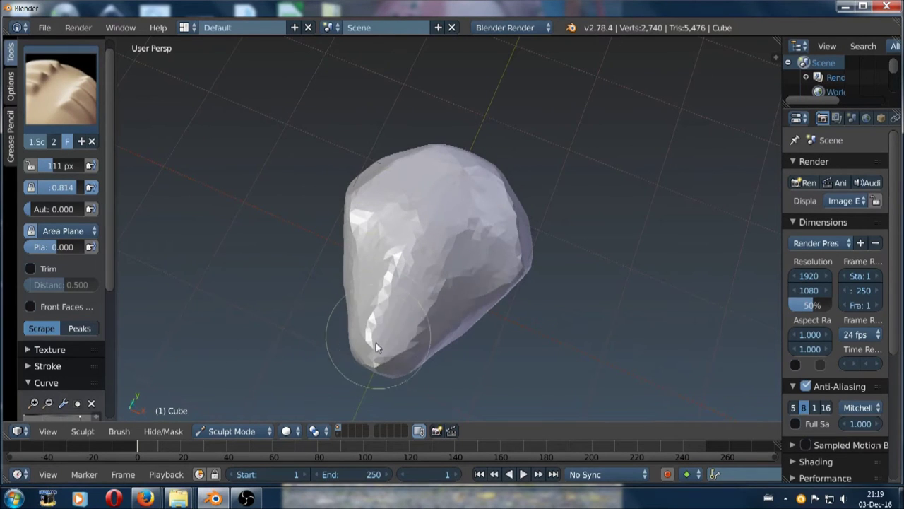
pyautogui.moveTo(370, 349)
pyautogui.mouseDown(button='middle')
pyautogui.moveTo(414, 337)
pyautogui.moveTo(394, 268)
pyautogui.moveTo(326, 224)
pyautogui.mouseUp(button='middle')
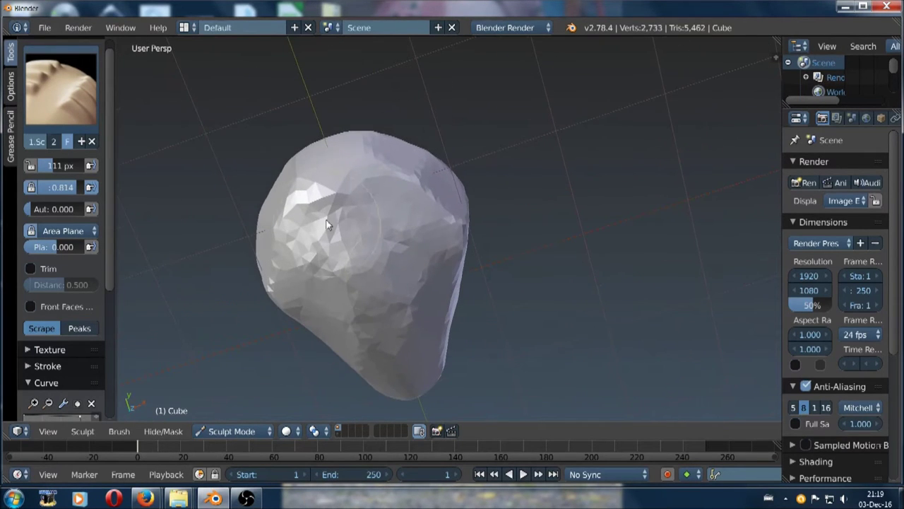
pyautogui.moveTo(309, 273)
pyautogui.mouseDown(button='middle')
pyautogui.moveTo(372, 226)
pyautogui.moveTo(363, 253)
pyautogui.moveTo(377, 267)
pyautogui.mouseUp(button='middle')
pyautogui.moveTo(376, 264); pyautogui.dragTo(353, 284)
pyautogui.moveTo(352, 285)
pyautogui.mouseDown(button='middle')
pyautogui.moveTo(360, 282)
pyautogui.moveTo(340, 327)
pyautogui.moveTo(327, 297)
pyautogui.moveTo(339, 262)
pyautogui.moveTo(344, 288)
pyautogui.moveTo(406, 266)
pyautogui.moveTo(311, 338)
pyautogui.mouseUp(button='middle')
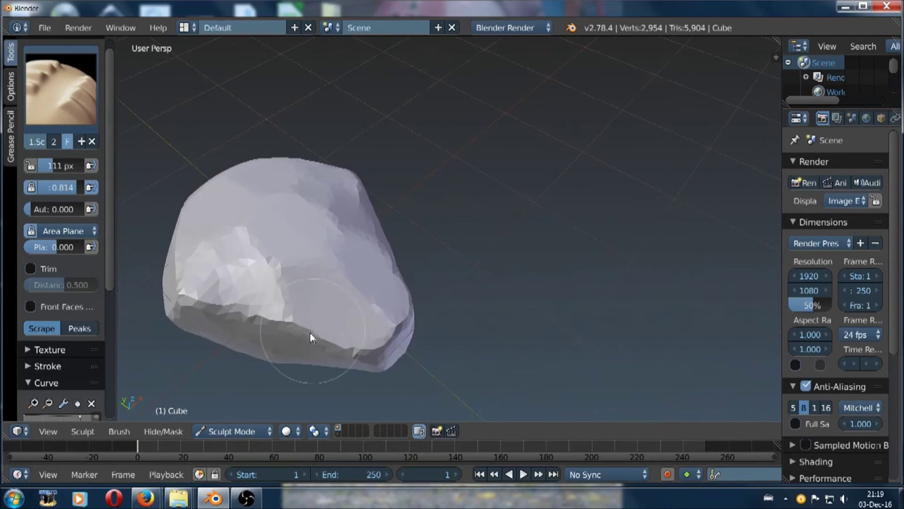
pyautogui.moveTo(304, 328); pyautogui.dragTo(334, 283)
pyautogui.moveTo(335, 284)
pyautogui.mouseDown(button='middle')
pyautogui.moveTo(355, 347)
pyautogui.moveTo(344, 274)
pyautogui.moveTo(364, 262)
pyautogui.moveTo(379, 268)
pyautogui.moveTo(355, 247)
pyautogui.moveTo(349, 220)
pyautogui.moveTo(347, 259)
pyautogui.moveTo(307, 248)
pyautogui.moveTo(366, 257)
pyautogui.moveTo(381, 244)
pyautogui.mouseUp(button='middle')
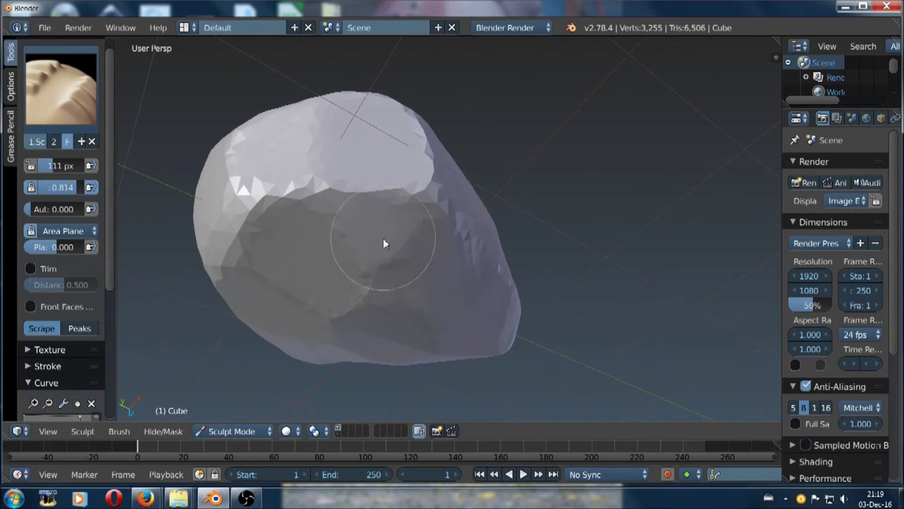
pyautogui.moveTo(418, 288)
pyautogui.mouseDown(button='middle')
pyautogui.moveTo(403, 212)
pyautogui.moveTo(426, 247)
pyautogui.mouseUp(button='middle')
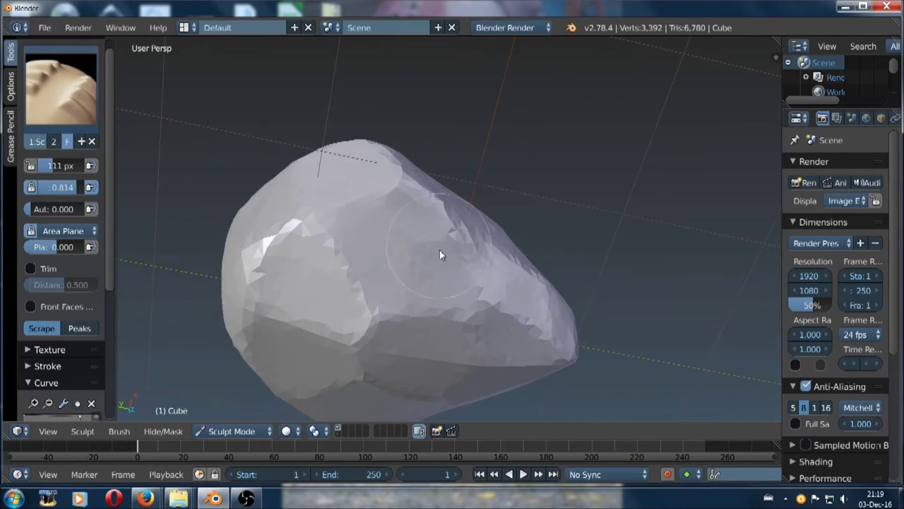
pyautogui.moveTo(462, 308); pyautogui.dragTo(445, 282)
pyautogui.moveTo(445, 283)
pyautogui.mouseDown(button='middle')
pyautogui.moveTo(417, 258)
pyautogui.moveTo(389, 271)
pyautogui.mouseUp(button='middle')
pyautogui.moveTo(397, 292); pyautogui.dragTo(471, 334)
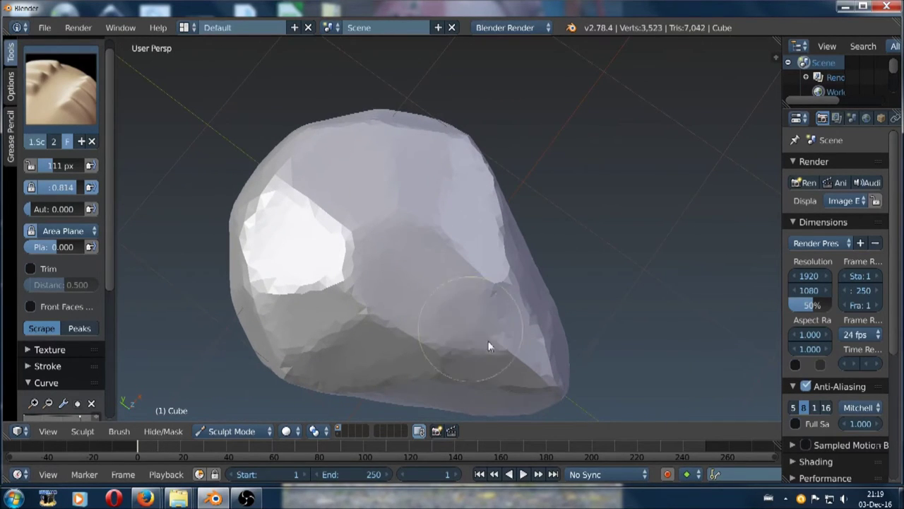
pyautogui.moveTo(523, 366)
pyautogui.mouseDown(button='middle')
pyautogui.moveTo(443, 294)
pyautogui.moveTo(436, 256)
pyautogui.moveTo(387, 332)
pyautogui.moveTo(424, 287)
pyautogui.moveTo(339, 347)
pyautogui.moveTo(438, 298)
pyautogui.moveTo(454, 323)
pyautogui.moveTo(411, 267)
pyautogui.mouseUp(button='middle')
pyautogui.moveTo(487, 256)
pyautogui.mouseDown(button='middle')
pyautogui.moveTo(425, 269)
pyautogui.moveTo(446, 221)
pyautogui.moveTo(469, 259)
pyautogui.moveTo(393, 285)
pyautogui.mouseUp(button='middle')
# - Zoom in and scrape a broad bright flat band along the side
pyautogui.scroll(4, 393, 279)
pyautogui.scroll(2, 392, 272)
pyautogui.moveTo(290, 279); pyautogui.dragTo(434, 282)
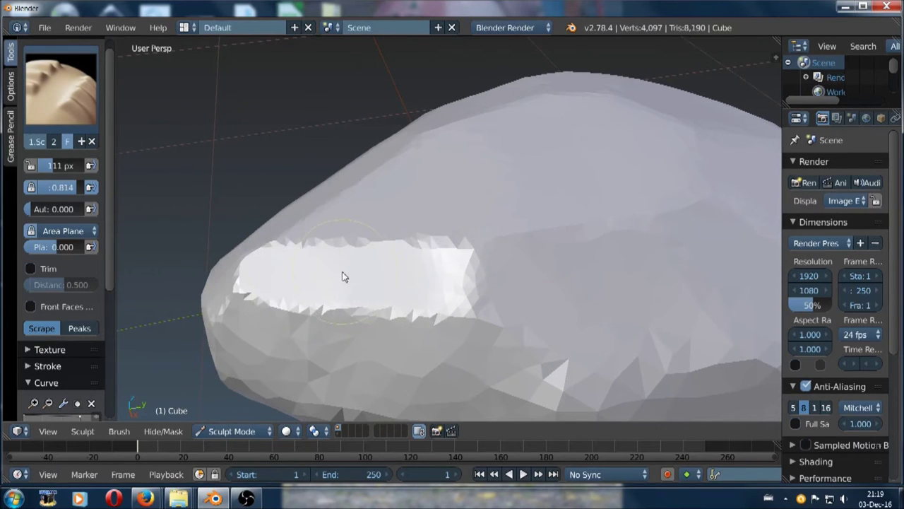
pyautogui.moveTo(343, 277); pyautogui.dragTo(345, 285, button='middle')
# - Set the brush radius to 203 px and its strength to 0.946
pyautogui.press('f')
pyautogui.click(384, 247)
pyautogui.hotkey('shift', 'f')
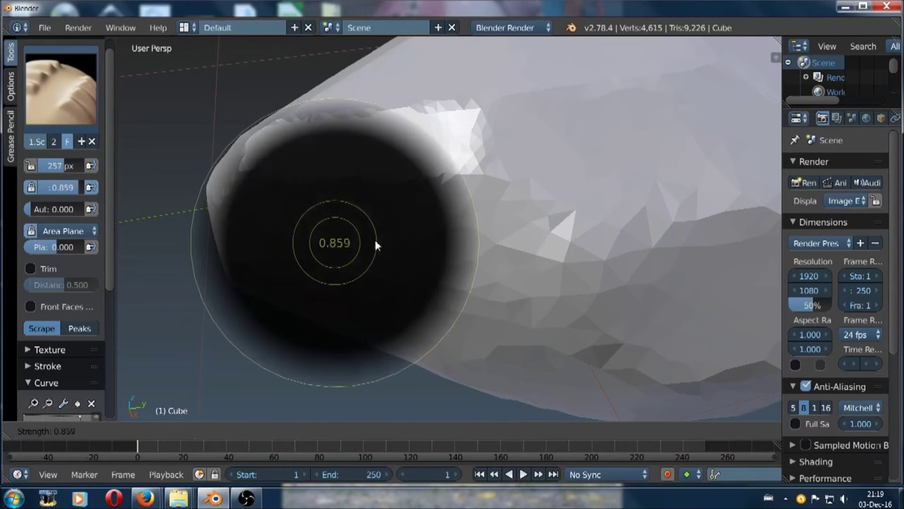
pyautogui.click(367, 245)
pyautogui.press('f')
pyautogui.click(364, 248)
# - Scrape large flat planes into the rock with the 203 px brush
pyautogui.moveTo(364, 248)
pyautogui.mouseDown()
pyautogui.moveTo(482, 245)
pyautogui.moveTo(489, 227)
pyautogui.mouseUp()
pyautogui.scroll(-5, 489, 227)
pyautogui.scroll(3, 507, 218)
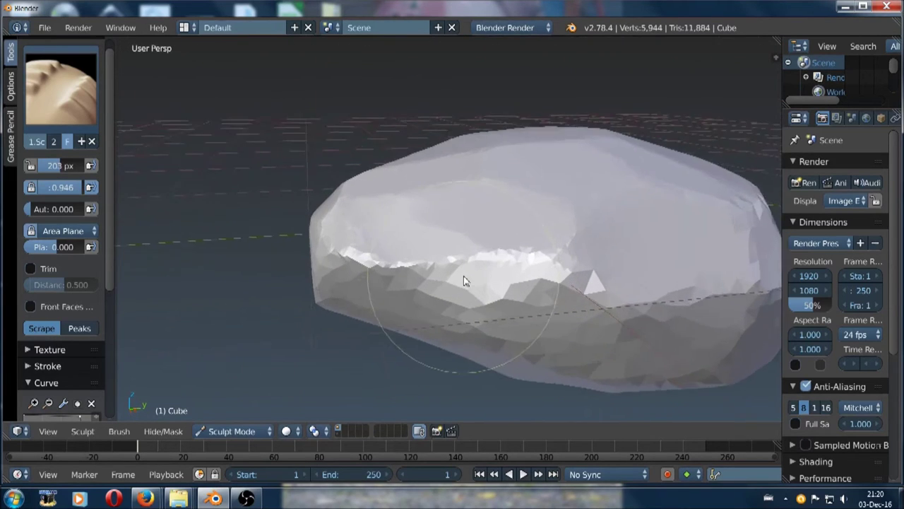
pyautogui.scroll(2, 464, 283)
pyautogui.scroll(1, 344, 283)
pyautogui.moveTo(344, 282)
pyautogui.mouseDown()
pyautogui.moveTo(319, 277)
pyautogui.moveTo(362, 306)
pyautogui.moveTo(530, 309)
pyautogui.moveTo(529, 276)
pyautogui.mouseUp()
pyautogui.scroll(1, 319, 277)
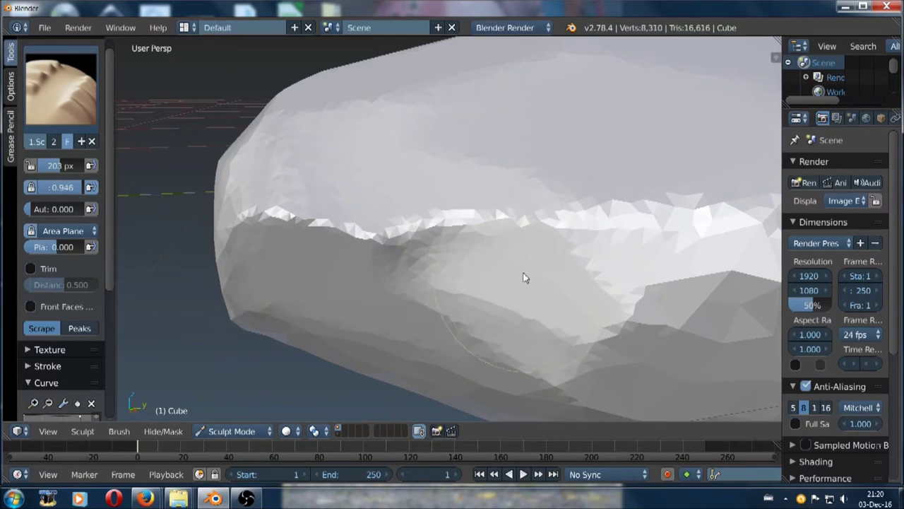
pyautogui.scroll(2, 529, 277)
pyautogui.scroll(1, 503, 268)
pyautogui.moveTo(397, 246)
pyautogui.mouseDown()
pyautogui.moveTo(410, 287)
pyautogui.moveTo(454, 292)
pyautogui.mouseUp()
# - Flatten the rock's side further, scraping broad bright flat regions
pyautogui.scroll(-3, 368, 279)
pyautogui.moveTo(418, 282)
pyautogui.mouseDown(button='middle')
pyautogui.moveTo(453, 257)
pyautogui.moveTo(487, 282)
pyautogui.mouseUp(button='middle')
pyautogui.moveTo(487, 283); pyautogui.dragTo(505, 281)
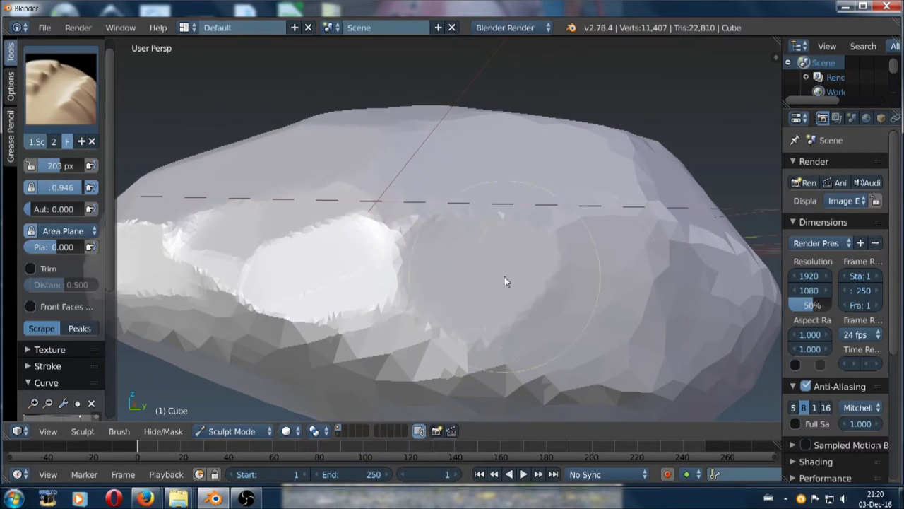
pyautogui.moveTo(475, 281); pyautogui.dragTo(382, 268, button='middle')
pyautogui.moveTo(382, 269)
pyautogui.mouseDown()
pyautogui.moveTo(350, 282)
pyautogui.moveTo(475, 275)
pyautogui.mouseUp()
pyautogui.moveTo(474, 276); pyautogui.dragTo(509, 293, button='middle')
pyautogui.moveTo(509, 293)
pyautogui.mouseDown()
pyautogui.moveTo(534, 296)
pyautogui.moveTo(619, 235)
pyautogui.moveTo(668, 248)
pyautogui.mouseUp()
# - Scrape down the spiky area at the rock's end
pyautogui.scroll(-5, 552, 248)
pyautogui.moveTo(552, 248); pyautogui.dragTo(455, 215, button='middle')
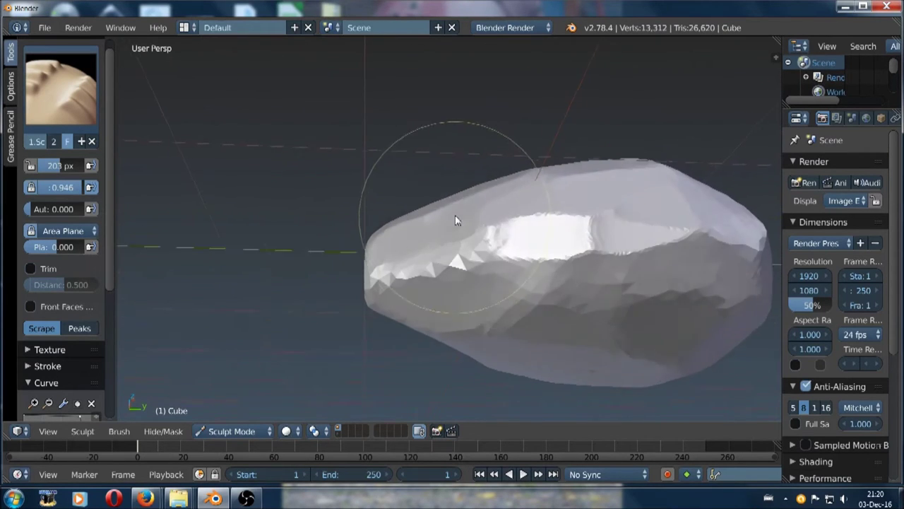
pyautogui.scroll(4, 436, 258)
pyautogui.scroll(2, 438, 254)
pyautogui.moveTo(438, 252)
pyautogui.mouseDown()
pyautogui.moveTo(445, 299)
pyautogui.moveTo(374, 318)
pyautogui.mouseUp()
pyautogui.moveTo(374, 319)
pyautogui.mouseDown(button='middle')
pyautogui.moveTo(426, 269)
pyautogui.moveTo(461, 272)
pyautogui.moveTo(480, 252)
pyautogui.mouseUp(button='middle')
pyautogui.scroll(-4, 426, 269)
pyautogui.scroll(4, 436, 281)
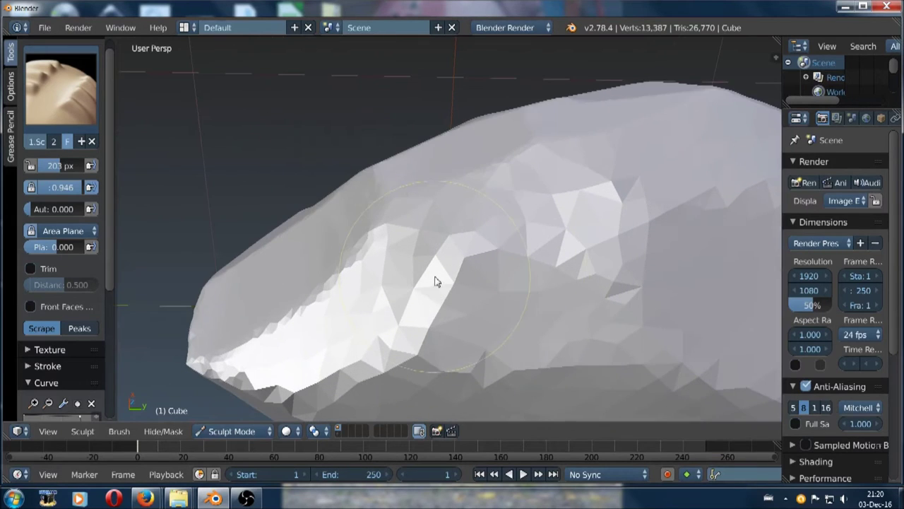
pyautogui.scroll(2, 373, 294)
pyautogui.moveTo(382, 280)
pyautogui.mouseDown(button='middle')
pyautogui.moveTo(391, 268)
pyautogui.moveTo(385, 279)
pyautogui.mouseUp(button='middle')
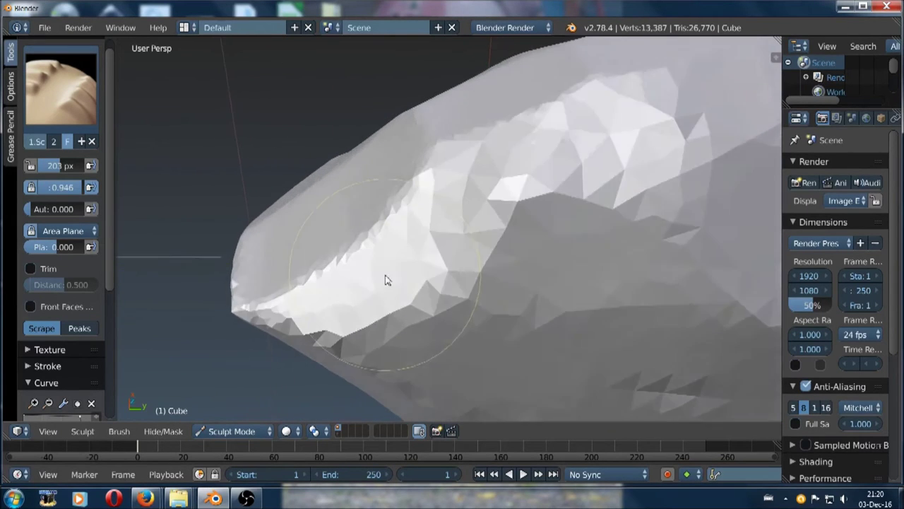
pyautogui.scroll(2, 386, 278)
# - Scrape the surface toward the left and right ends, adding another flat plane
pyautogui.moveTo(378, 286)
pyautogui.mouseDown()
pyautogui.moveTo(287, 318)
pyautogui.moveTo(244, 299)
pyautogui.mouseUp()
pyautogui.scroll(-5, 245, 300)
pyautogui.moveTo(299, 319); pyautogui.dragTo(490, 302)
pyautogui.moveTo(490, 302)
pyautogui.mouseDown(button='middle')
pyautogui.moveTo(456, 297)
pyautogui.moveTo(400, 317)
pyautogui.moveTo(369, 349)
pyautogui.mouseUp(button='middle')
pyautogui.scroll(3, 370, 346)
pyautogui.moveTo(370, 343)
pyautogui.mouseDown()
pyautogui.moveTo(431, 347)
pyautogui.moveTo(438, 326)
pyautogui.moveTo(500, 318)
pyautogui.mouseUp()
pyautogui.moveTo(500, 319)
pyautogui.mouseDown(button='middle')
pyautogui.moveTo(432, 303)
pyautogui.moveTo(391, 311)
pyautogui.mouseUp(button='middle')
# - Flatten a bright area and the rock's end, then review the rock upright
pyautogui.scroll(2, 390, 311)
pyautogui.moveTo(392, 307)
pyautogui.mouseDown()
pyautogui.moveTo(414, 323)
pyautogui.moveTo(277, 334)
pyautogui.mouseUp()
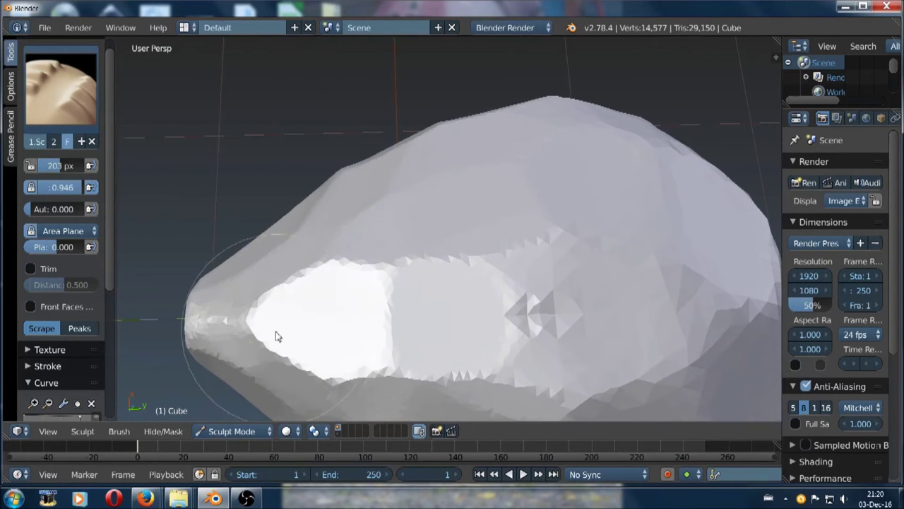
pyautogui.moveTo(535, 304)
pyautogui.mouseDown()
pyautogui.moveTo(484, 307)
pyautogui.moveTo(462, 321)
pyautogui.mouseUp()
pyautogui.scroll(-3, 462, 321)
pyautogui.moveTo(457, 313)
pyautogui.mouseDown(button='middle')
pyautogui.moveTo(465, 351)
pyautogui.moveTo(465, 305)
pyautogui.moveTo(509, 359)
pyautogui.moveTo(474, 281)
pyautogui.moveTo(448, 307)
pyautogui.moveTo(469, 333)
pyautogui.moveTo(456, 302)
pyautogui.mouseUp(button='middle')
pyautogui.scroll(2, 454, 297)
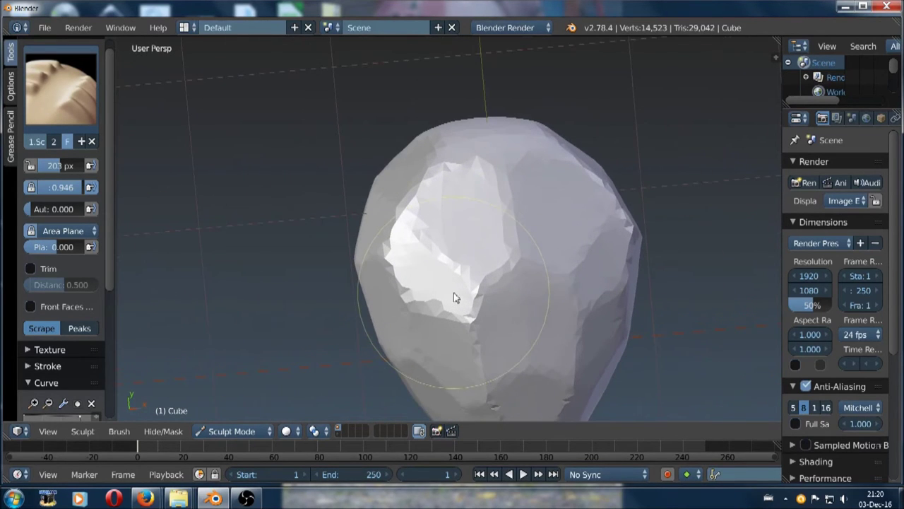
pyautogui.scroll(-2, 424, 270)
pyautogui.moveTo(424, 269)
pyautogui.mouseDown(button='middle')
pyautogui.moveTo(442, 298)
pyautogui.moveTo(462, 268)
pyautogui.moveTo(466, 283)
pyautogui.mouseUp(button='middle')
pyautogui.scroll(-2, 66, 293)
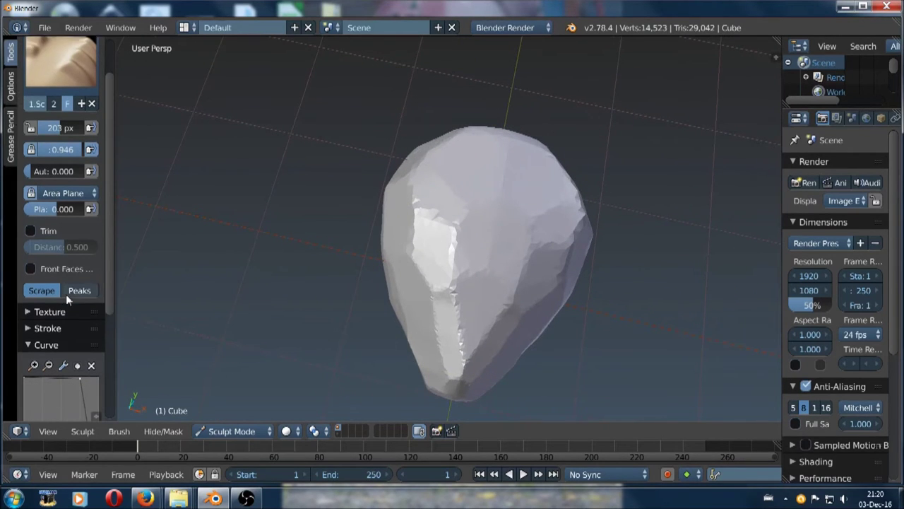
# - Collapse the brush Curve panel and scrape a flat facet into the surface
pyautogui.scroll(-2, 66, 294)
pyautogui.click(60, 289)
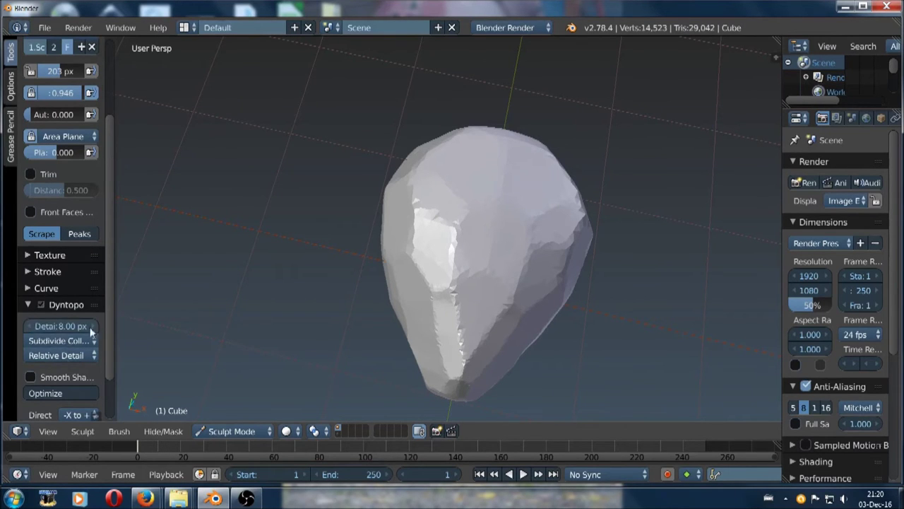
pyautogui.scroll(8, 440, 256)
pyautogui.scroll(-3, 441, 240)
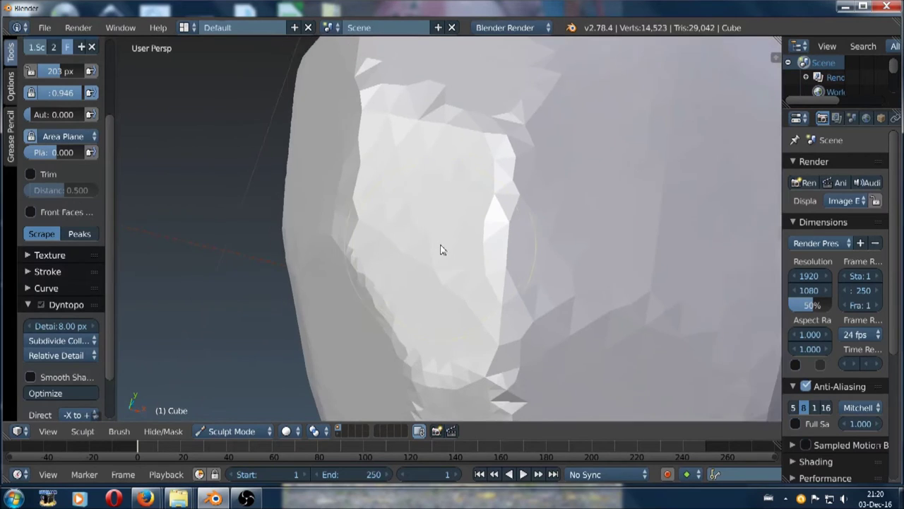
pyautogui.keyDown('shift'); pyautogui.moveTo(440, 249); pyautogui.dragTo(436, 228, button='middle'); pyautogui.keyUp('shift')
pyautogui.moveTo(424, 228); pyautogui.dragTo(469, 332)
pyautogui.keyDown('shift'); pyautogui.scroll(-4, 434, 257); pyautogui.keyUp('shift')
# - Toggle to Smooth and back to Scrape, then flatten more facets including the upper-left region
pyautogui.hotkey('shift', 's')
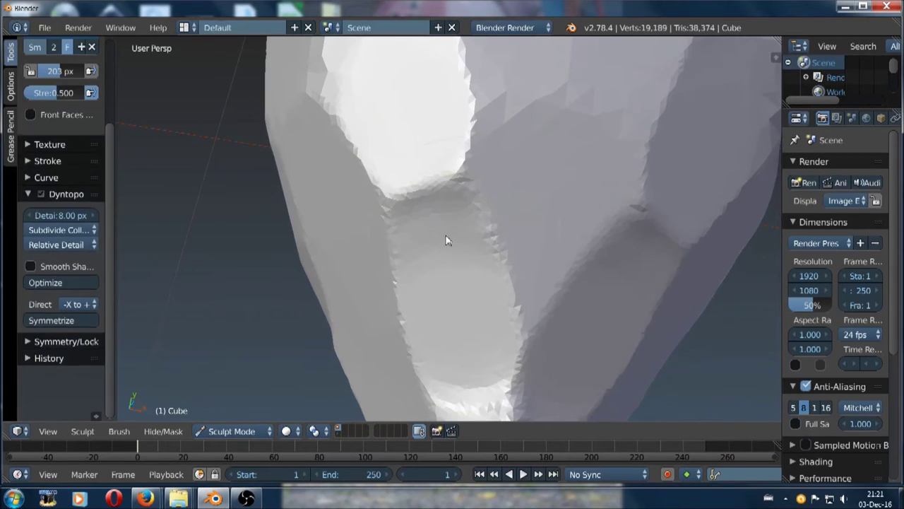
pyautogui.press('1')
pyautogui.scroll(-3, 440, 256)
pyautogui.moveTo(440, 257)
pyautogui.mouseDown(button='middle')
pyautogui.moveTo(453, 254)
pyautogui.moveTo(341, 221)
pyautogui.mouseUp(button='middle')
pyautogui.scroll(2, 399, 251)
pyautogui.moveTo(399, 251)
pyautogui.mouseDown()
pyautogui.moveTo(384, 259)
pyautogui.moveTo(513, 329)
pyautogui.mouseUp()
pyautogui.moveTo(513, 330)
pyautogui.mouseDown(button='middle')
pyautogui.moveTo(482, 299)
pyautogui.moveTo(477, 262)
pyautogui.mouseUp(button='middle')
pyautogui.moveTo(476, 262)
pyautogui.mouseDown()
pyautogui.moveTo(452, 257)
pyautogui.moveTo(430, 198)
pyautogui.moveTo(422, 216)
pyautogui.moveTo(469, 198)
pyautogui.moveTo(490, 161)
pyautogui.moveTo(466, 166)
pyautogui.mouseUp()
pyautogui.scroll(-4, 466, 165)
pyautogui.moveTo(468, 189); pyautogui.dragTo(253, 227, button='middle')
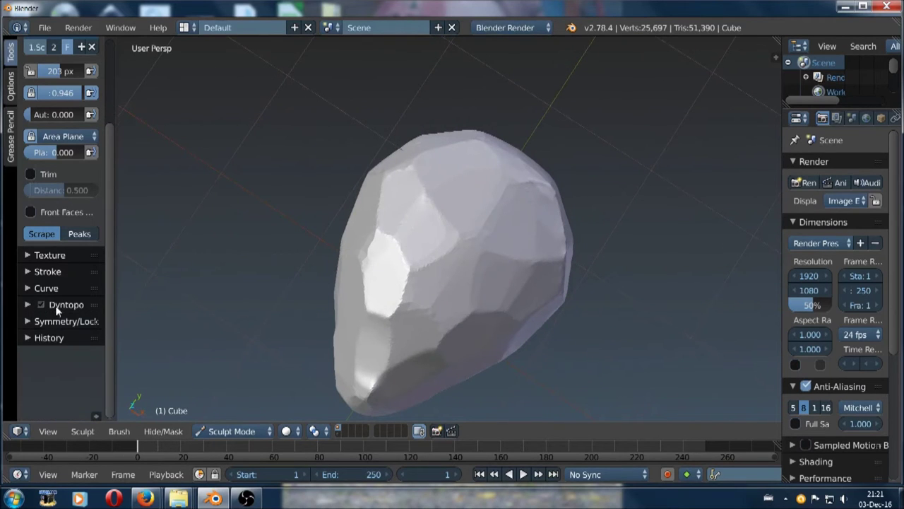
pyautogui.moveTo(299, 182)
pyautogui.mouseDown(button='middle')
pyautogui.moveTo(379, 171)
pyautogui.moveTo(390, 196)
pyautogui.moveTo(379, 200)
pyautogui.moveTo(393, 212)
pyautogui.moveTo(323, 208)
pyautogui.moveTo(410, 194)
pyautogui.moveTo(418, 155)
pyautogui.mouseUp(button='middle')
# - Scrape the first flat facets into the rock's front surface with the Scrape brush
pyautogui.scroll(3, 417, 156)
pyautogui.scroll(1, 418, 153)
pyautogui.moveTo(418, 151); pyautogui.dragTo(347, 203)
pyautogui.scroll(3, 357, 176)
pyautogui.moveTo(357, 176)
pyautogui.mouseDown(button='middle')
pyautogui.moveTo(369, 188)
pyautogui.moveTo(319, 263)
pyautogui.mouseUp(button='middle')
pyautogui.moveTo(319, 262); pyautogui.dragTo(321, 226)
pyautogui.moveTo(322, 226); pyautogui.dragTo(318, 246, button='middle')
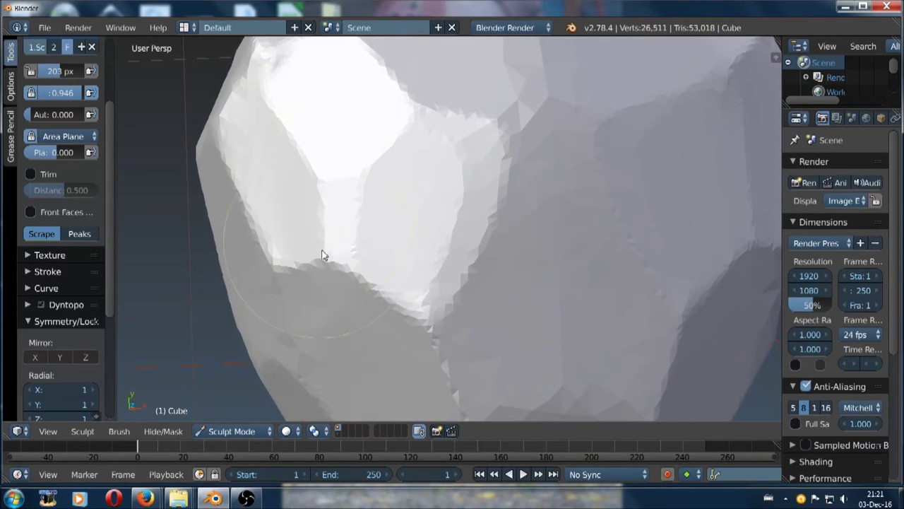
pyautogui.moveTo(319, 246); pyautogui.dragTo(346, 282)
# - From a slightly orbited, closer view, scrape the surface beside the bright facet
pyautogui.scroll(-5, 335, 233)
pyautogui.moveTo(335, 233); pyautogui.dragTo(375, 269, button='middle')
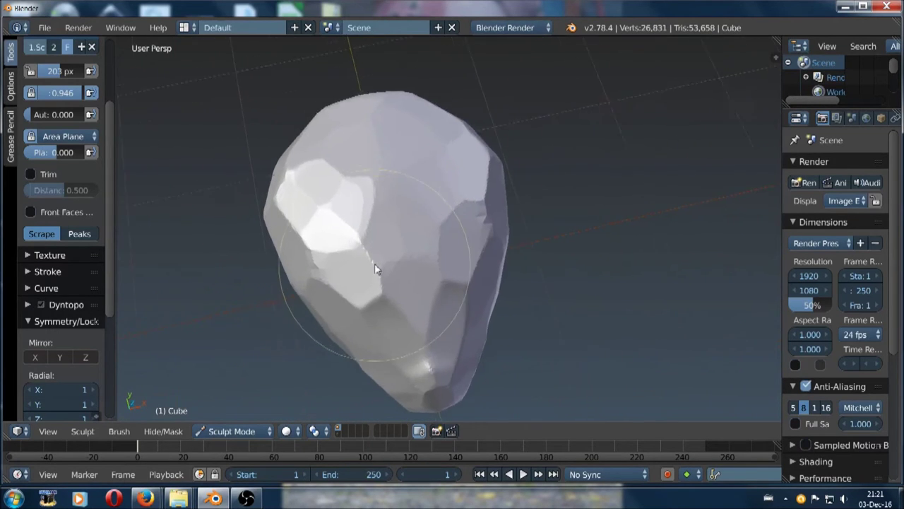
pyautogui.scroll(3, 375, 268)
pyautogui.scroll(2, 372, 267)
pyautogui.scroll(2, 371, 263)
pyautogui.scroll(1, 371, 258)
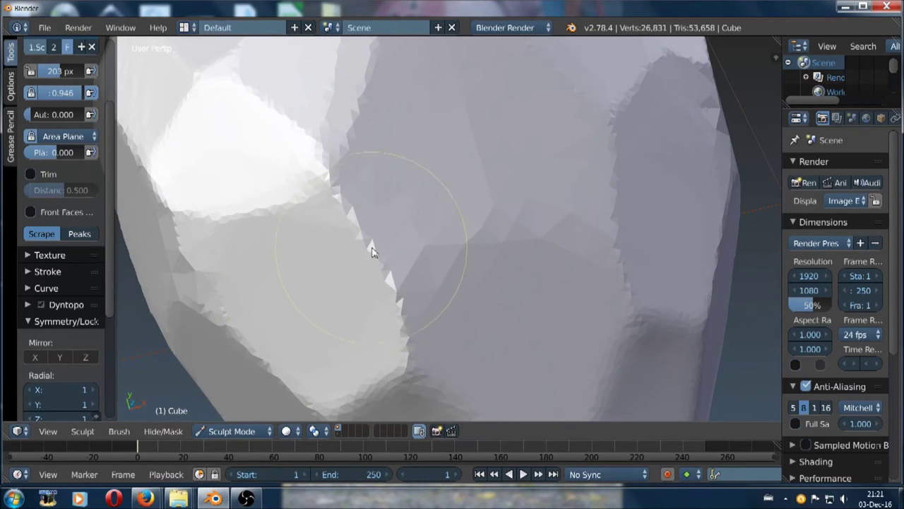
pyautogui.moveTo(370, 247); pyautogui.dragTo(393, 298)
# - Scrape flat planes along the dark band and down the rock's side
pyautogui.scroll(-5, 386, 284)
pyautogui.moveTo(370, 257)
pyautogui.mouseDown(button='middle')
pyautogui.moveTo(363, 266)
pyautogui.moveTo(398, 262)
pyautogui.moveTo(420, 296)
pyautogui.mouseUp(button='middle')
pyautogui.scroll(8, 420, 297)
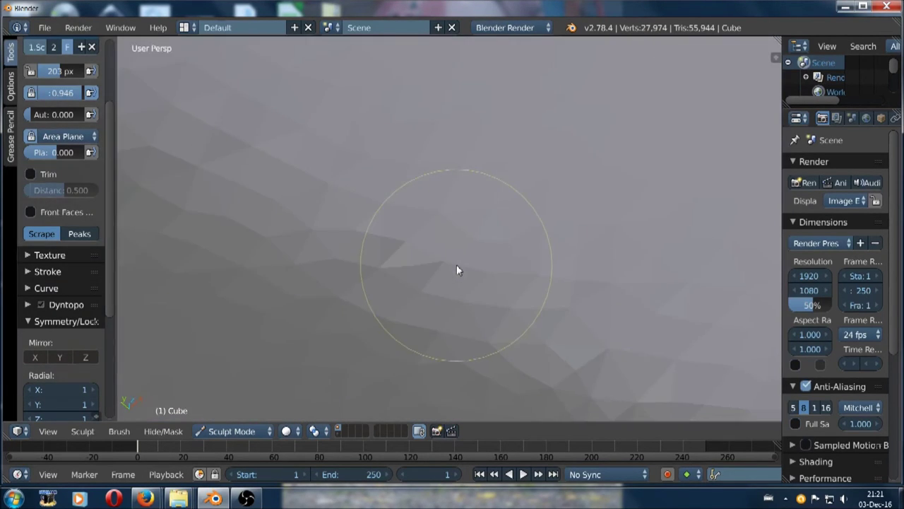
pyautogui.scroll(-4, 457, 269)
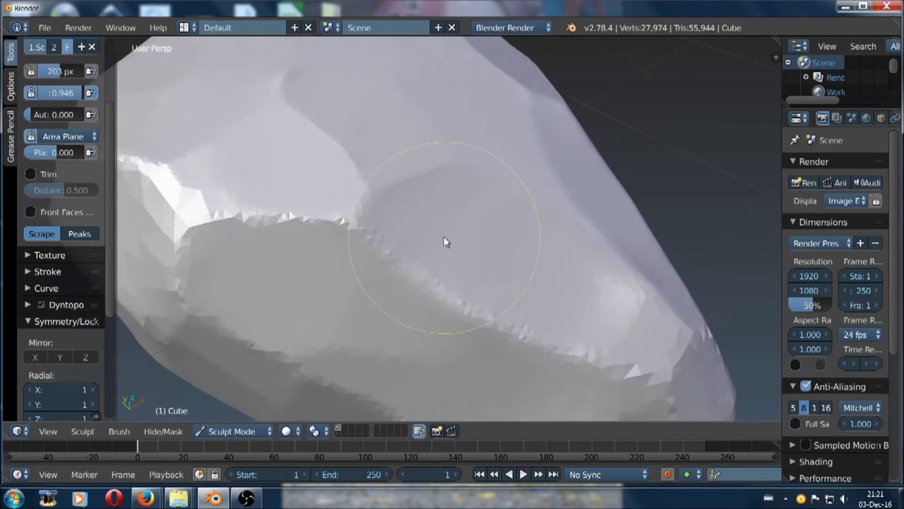
pyautogui.moveTo(443, 241); pyautogui.dragTo(404, 284, button='middle')
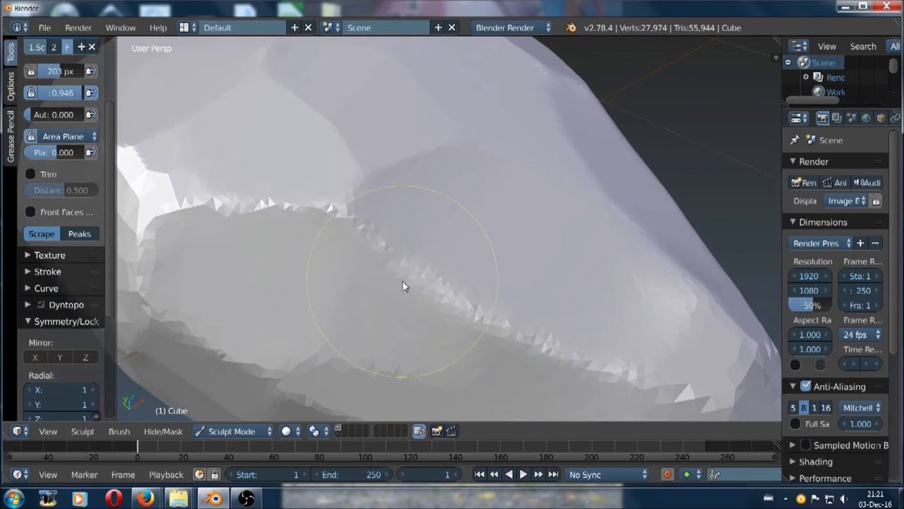
pyautogui.scroll(2, 403, 284)
pyautogui.scroll(1, 403, 284)
pyautogui.moveTo(399, 276)
pyautogui.mouseDown()
pyautogui.moveTo(449, 312)
pyautogui.moveTo(654, 379)
pyautogui.mouseUp()
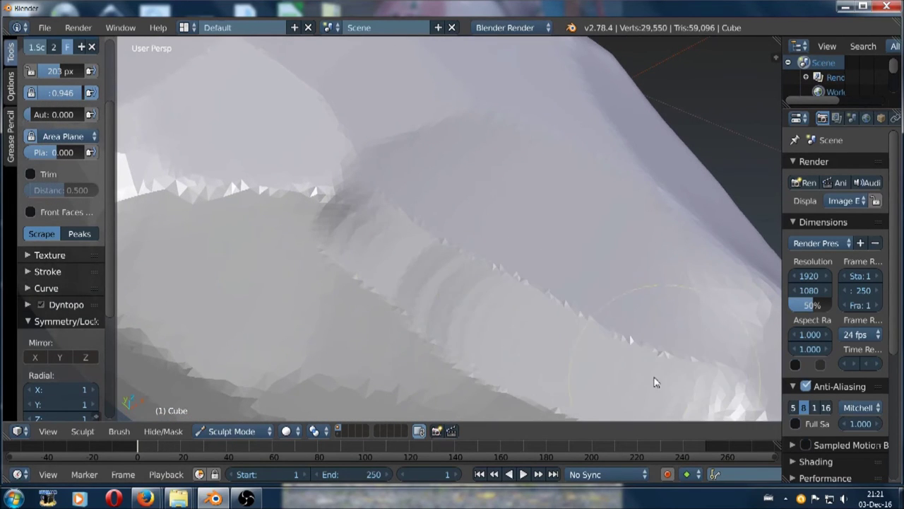
pyautogui.scroll(-5, 485, 299)
pyautogui.moveTo(485, 299)
pyautogui.mouseDown(button='middle')
pyautogui.moveTo(460, 262)
pyautogui.moveTo(413, 318)
pyautogui.moveTo(402, 353)
pyautogui.mouseUp(button='middle')
# - Reshape the front scraped area with a long horizontal scrape stroke
pyautogui.scroll(3, 413, 318)
pyautogui.scroll(2, 398, 327)
pyautogui.moveTo(350, 325); pyautogui.dragTo(338, 316, button='middle')
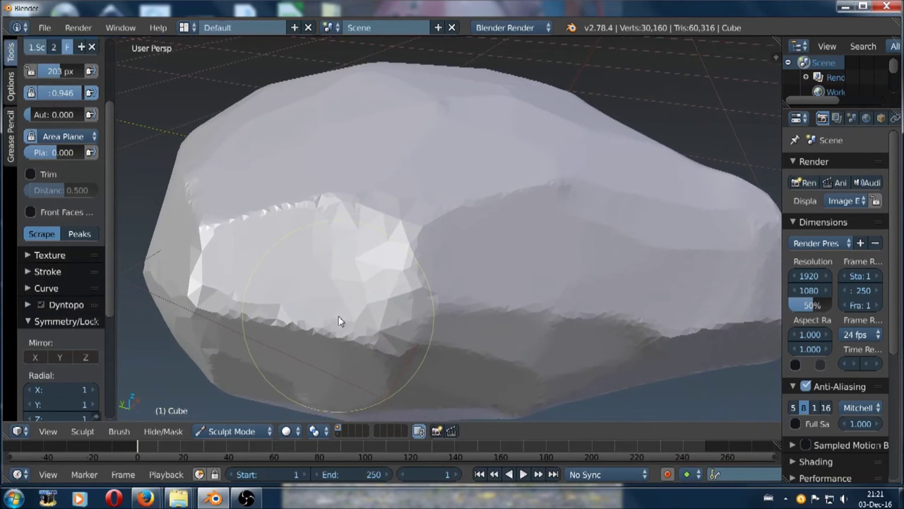
pyautogui.scroll(1, 243, 303)
pyautogui.moveTo(236, 295)
pyautogui.mouseDown()
pyautogui.moveTo(216, 295)
pyautogui.moveTo(294, 302)
pyautogui.moveTo(402, 353)
pyautogui.moveTo(403, 273)
pyautogui.moveTo(461, 237)
pyautogui.moveTo(528, 297)
pyautogui.mouseUp()
# - From a lower side view, flatten the side, the bright bulge and the rounded end
pyautogui.scroll(-4, 529, 297)
pyautogui.moveTo(434, 395)
pyautogui.mouseDown(button='middle')
pyautogui.moveTo(404, 283)
pyautogui.moveTo(456, 331)
pyautogui.moveTo(360, 292)
pyautogui.moveTo(240, 285)
pyautogui.mouseUp(button='middle')
pyautogui.scroll(4, 441, 306)
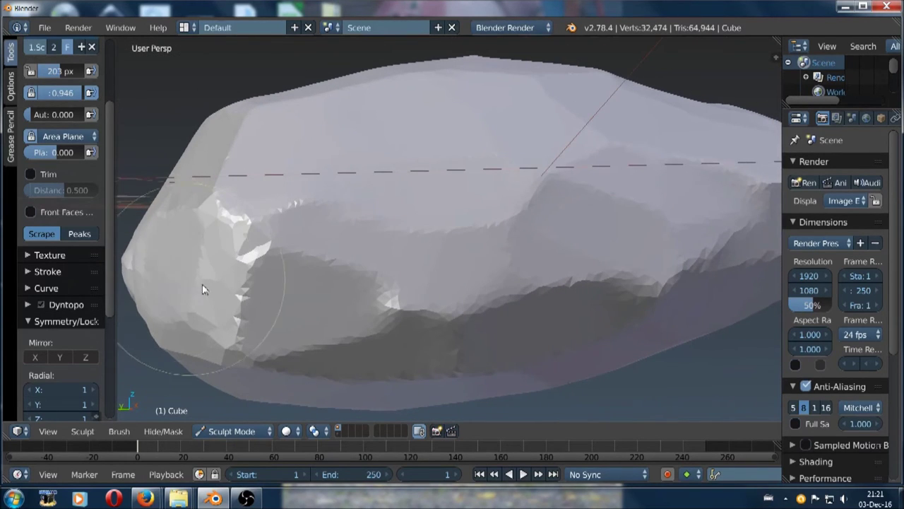
pyautogui.moveTo(227, 264)
pyautogui.mouseDown()
pyautogui.moveTo(264, 246)
pyautogui.moveTo(370, 246)
pyautogui.moveTo(347, 313)
pyautogui.mouseUp()
pyautogui.moveTo(347, 313)
pyautogui.mouseDown(button='middle')
pyautogui.moveTo(340, 275)
pyautogui.moveTo(317, 290)
pyautogui.mouseUp(button='middle')
pyautogui.moveTo(254, 253)
pyautogui.mouseDown()
pyautogui.moveTo(327, 264)
pyautogui.moveTo(420, 254)
pyautogui.mouseUp()
pyautogui.moveTo(420, 254)
pyautogui.mouseDown(button='middle')
pyautogui.moveTo(464, 230)
pyautogui.moveTo(334, 316)
pyautogui.mouseUp(button='middle')
pyautogui.moveTo(334, 317); pyautogui.dragTo(549, 238)
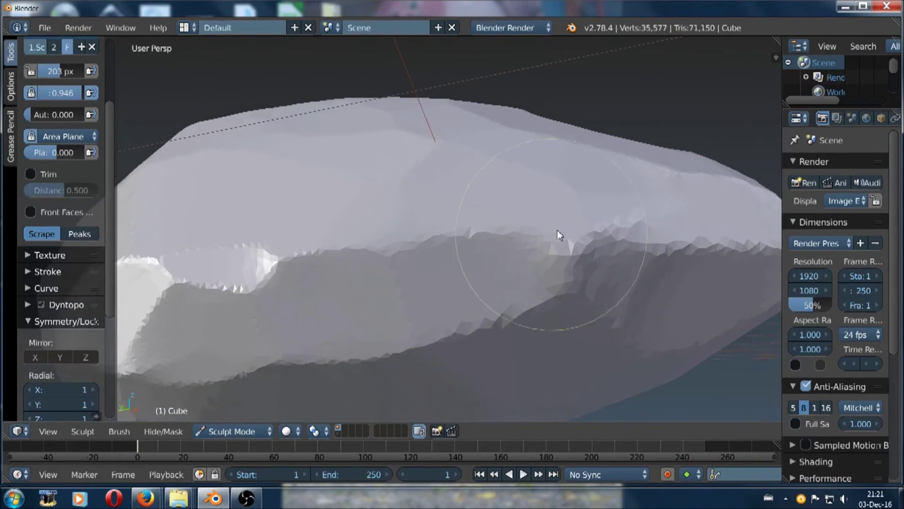
pyautogui.moveTo(549, 238); pyautogui.dragTo(547, 235, button='middle')
pyautogui.moveTo(547, 236)
pyautogui.mouseDown()
pyautogui.moveTo(428, 289)
pyautogui.moveTo(400, 271)
pyautogui.moveTo(495, 246)
pyautogui.mouseUp()
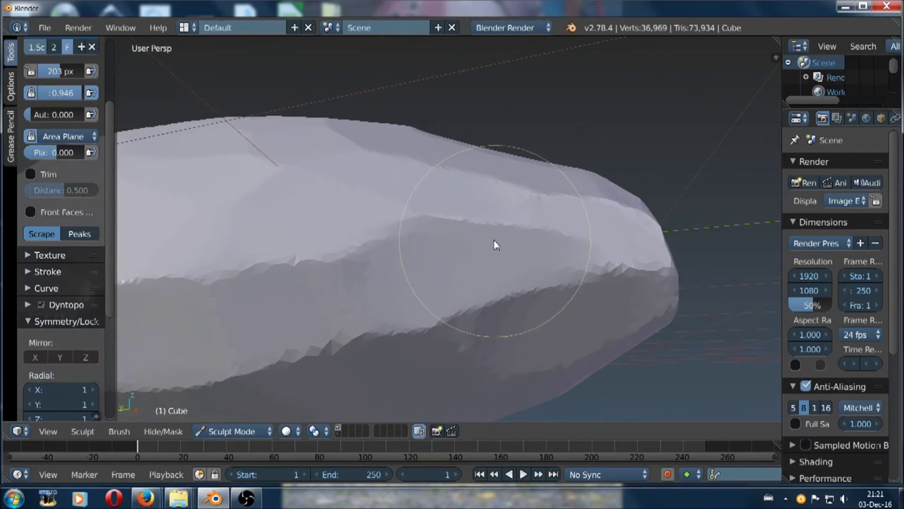
# - Scrape the rock's underside flat, undoing one bad stroke with Ctrl+Z
pyautogui.scroll(-5, 438, 204)
pyautogui.moveTo(440, 216)
pyautogui.mouseDown(button='middle')
pyautogui.moveTo(471, 208)
pyautogui.moveTo(403, 218)
pyautogui.moveTo(436, 245)
pyautogui.moveTo(450, 219)
pyautogui.moveTo(541, 212)
pyautogui.moveTo(465, 254)
pyautogui.moveTo(433, 201)
pyautogui.moveTo(410, 245)
pyautogui.moveTo(438, 204)
pyautogui.moveTo(445, 236)
pyautogui.moveTo(419, 224)
pyautogui.moveTo(408, 239)
pyautogui.mouseUp(button='middle')
pyautogui.scroll(4, 410, 228)
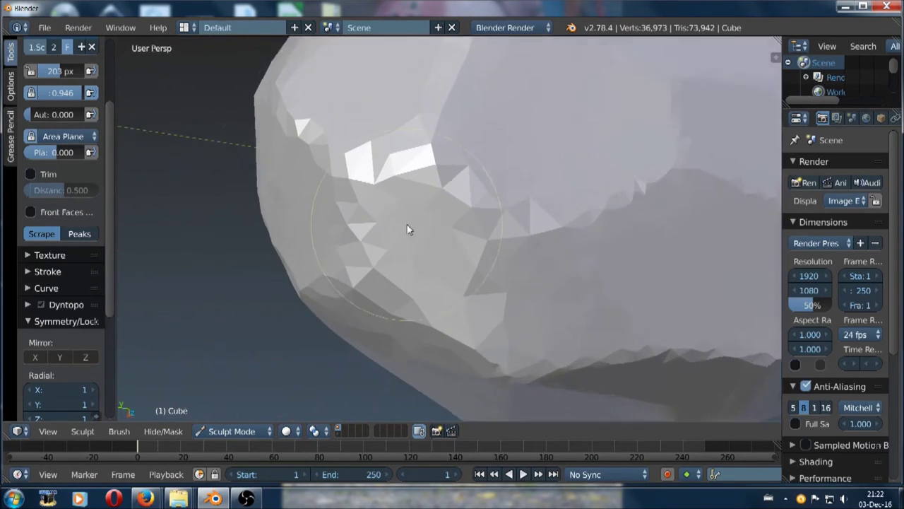
pyautogui.moveTo(398, 208); pyautogui.dragTo(394, 221, button='middle')
pyautogui.moveTo(394, 221); pyautogui.dragTo(419, 253)
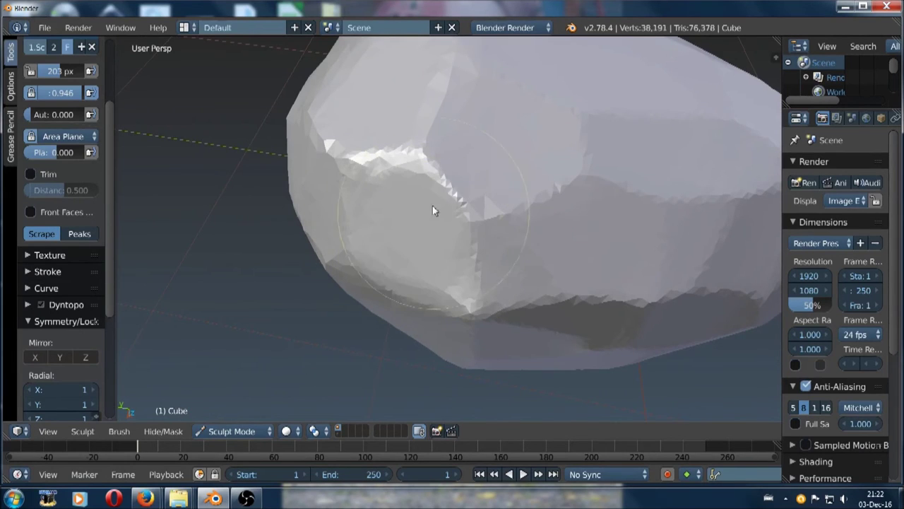
pyautogui.moveTo(433, 207); pyautogui.dragTo(441, 190)
pyautogui.hotkey('ctrl', 'z')
pyautogui.moveTo(445, 202); pyautogui.dragTo(414, 236, button='middle')
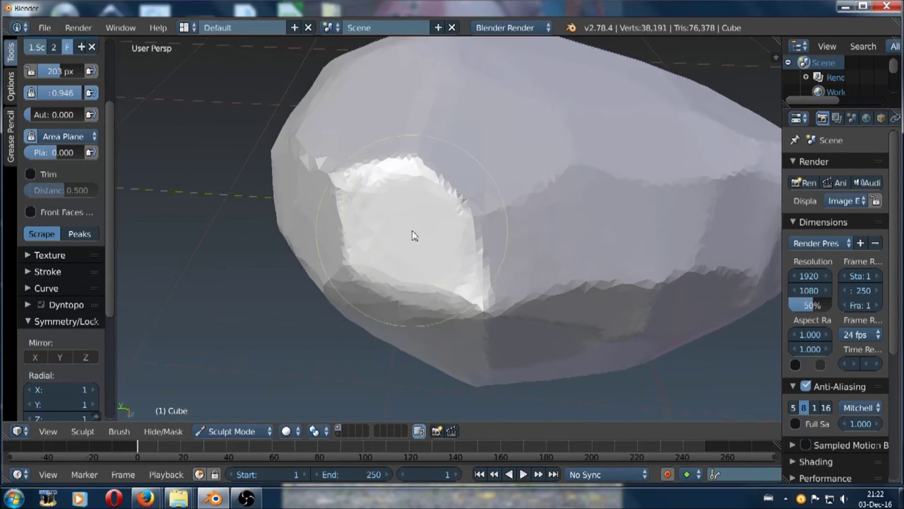
pyautogui.scroll(2, 414, 234)
# - Add more flat facets and a long flattening stroke across the rock
pyautogui.moveTo(424, 277); pyautogui.dragTo(531, 311)
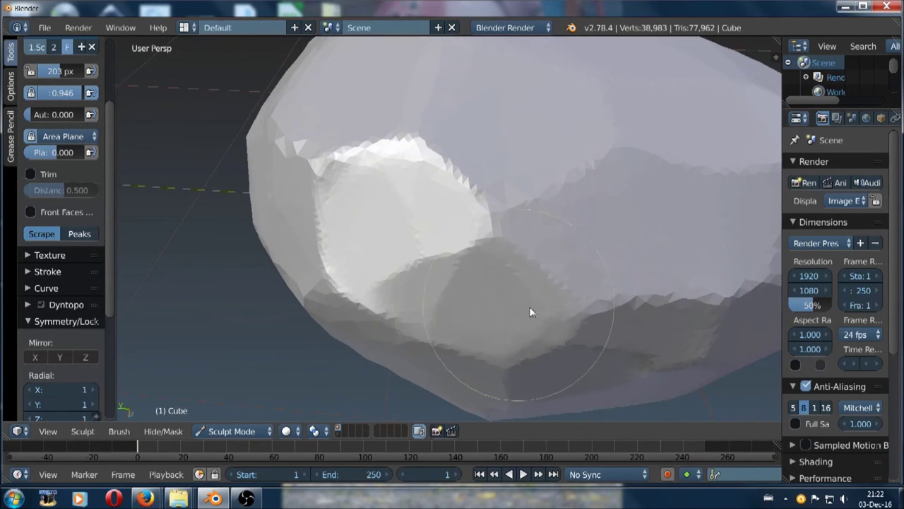
pyautogui.scroll(-3, 485, 236)
pyautogui.moveTo(484, 236); pyautogui.dragTo(516, 218, button='middle')
pyautogui.scroll(4, 482, 256)
pyautogui.moveTo(481, 256)
pyautogui.mouseDown(button='middle')
pyautogui.moveTo(526, 233)
pyautogui.moveTo(505, 221)
pyautogui.moveTo(426, 244)
pyautogui.mouseUp(button='middle')
pyautogui.scroll(2, 416, 245)
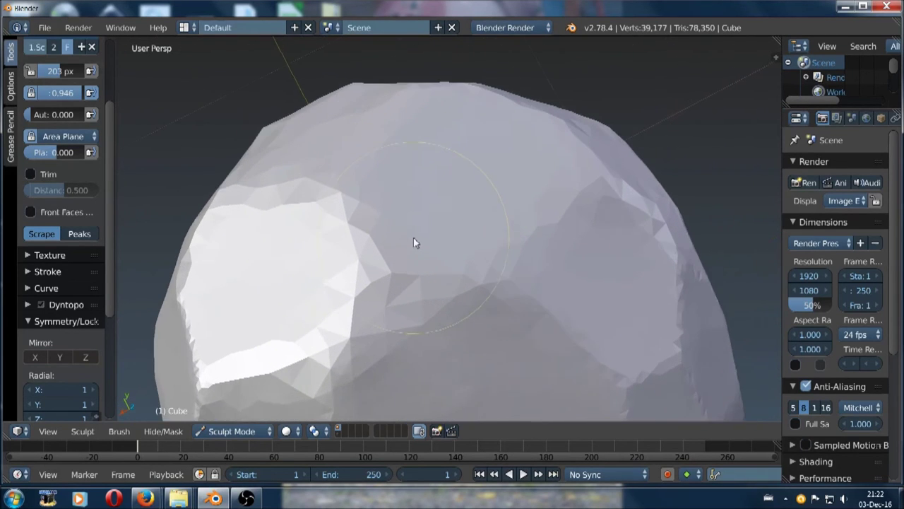
pyautogui.scroll(1, 419, 206)
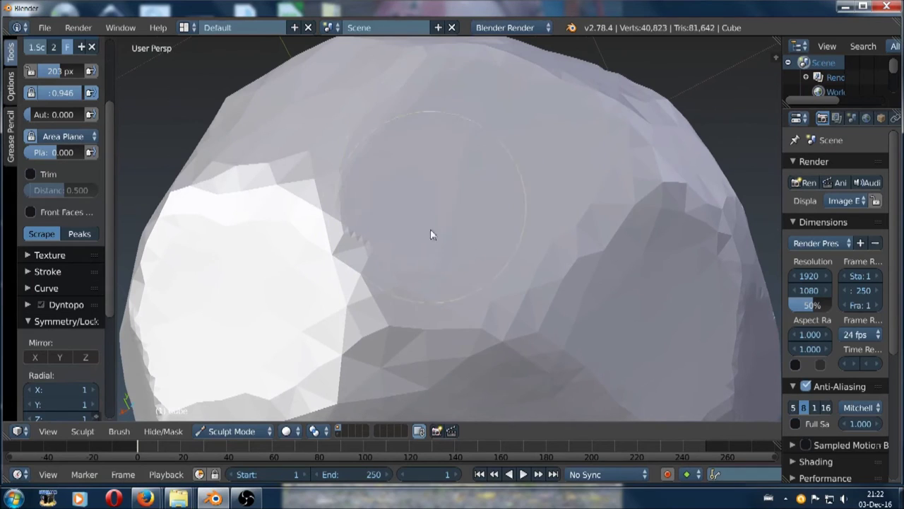
pyautogui.moveTo(561, 223)
pyautogui.mouseDown()
pyautogui.moveTo(378, 268)
pyautogui.moveTo(337, 252)
pyautogui.moveTo(329, 296)
pyautogui.mouseUp()
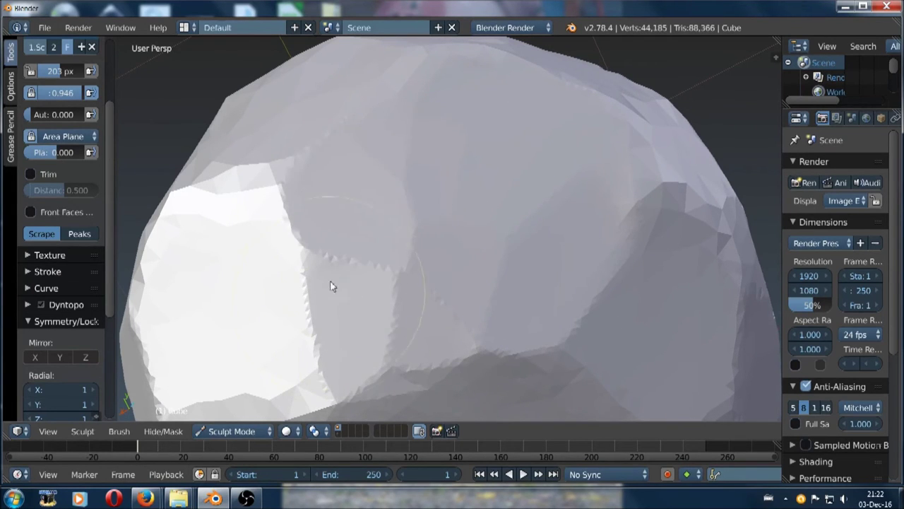
# - Scrape facets into the rock's lower face and the dark front facet
pyautogui.scroll(-5, 337, 246)
pyautogui.scroll(2, 333, 258)
pyautogui.scroll(2, 334, 260)
pyautogui.scroll(1, 335, 240)
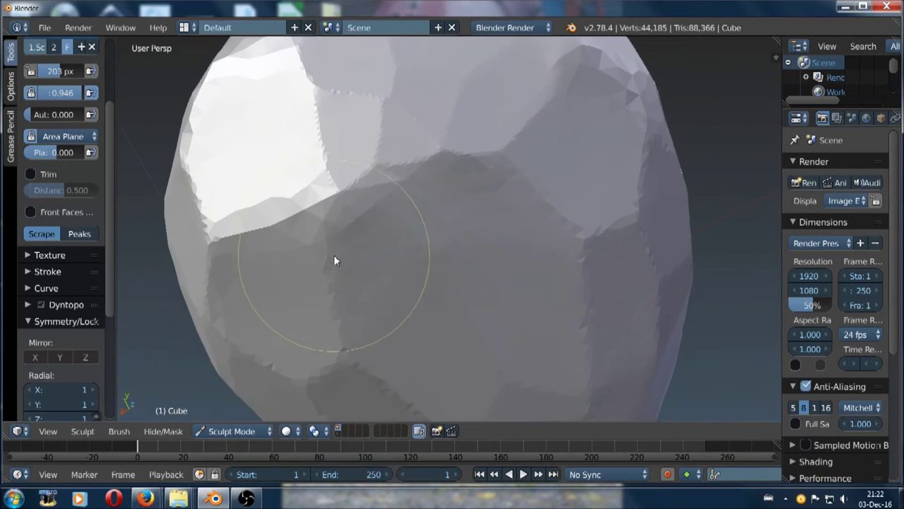
pyautogui.moveTo(340, 216)
pyautogui.mouseDown()
pyautogui.moveTo(331, 328)
pyautogui.moveTo(363, 388)
pyautogui.mouseUp()
pyautogui.moveTo(363, 387); pyautogui.dragTo(347, 289, button='middle')
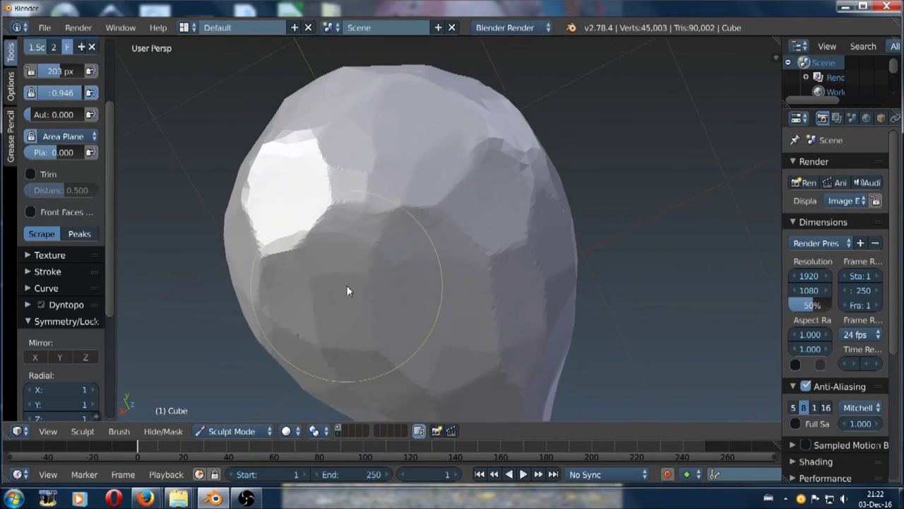
pyautogui.moveTo(419, 287)
pyautogui.mouseDown(button='middle')
pyautogui.moveTo(403, 256)
pyautogui.moveTo(389, 279)
pyautogui.mouseUp(button='middle')
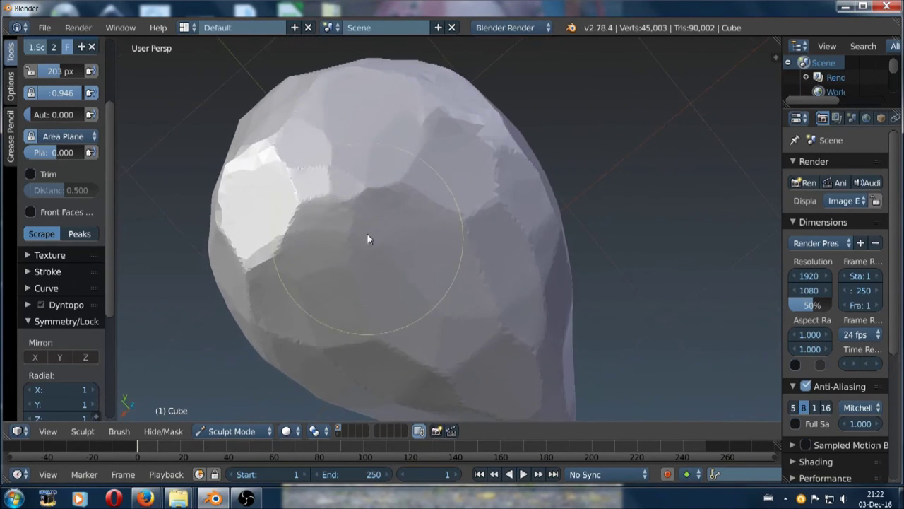
pyautogui.scroll(2, 367, 229)
pyautogui.moveTo(366, 229)
pyautogui.mouseDown()
pyautogui.moveTo(342, 274)
pyautogui.moveTo(345, 317)
pyautogui.mouseUp()
# - Scrape the remaining facets and orbit the whole rock, now about 46,241 vertices
pyautogui.moveTo(345, 318)
pyautogui.mouseDown(button='middle')
pyautogui.moveTo(360, 258)
pyautogui.moveTo(392, 246)
pyautogui.moveTo(378, 280)
pyautogui.mouseUp(button='middle')
pyautogui.scroll(-3, 377, 281)
pyautogui.moveTo(493, 265)
pyautogui.mouseDown(button='middle')
pyautogui.moveTo(407, 268)
pyautogui.moveTo(430, 258)
pyautogui.moveTo(361, 293)
pyautogui.mouseUp(button='middle')
pyautogui.scroll(4, 362, 279)
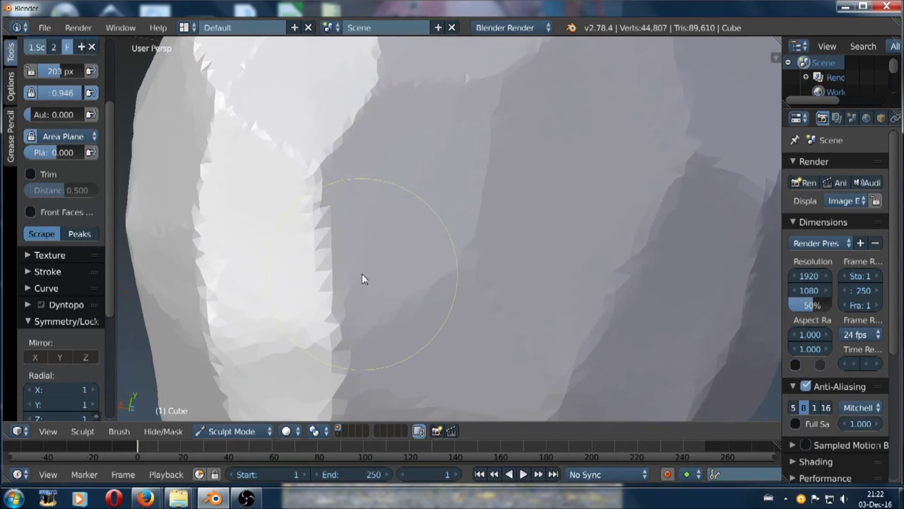
pyautogui.scroll(-3, 362, 276)
pyautogui.scroll(-1, 359, 275)
pyautogui.scroll(2, 353, 275)
pyautogui.moveTo(385, 293); pyautogui.dragTo(357, 369)
pyautogui.scroll(-2, 347, 299)
pyautogui.scroll(-1, 402, 279)
pyautogui.moveTo(402, 280)
pyautogui.mouseDown(button='middle')
pyautogui.moveTo(355, 297)
pyautogui.moveTo(465, 232)
pyautogui.moveTo(452, 292)
pyautogui.moveTo(483, 349)
pyautogui.moveTo(453, 270)
pyautogui.moveTo(398, 245)
pyautogui.moveTo(391, 300)
pyautogui.moveTo(371, 233)
pyautogui.moveTo(485, 209)
pyautogui.moveTo(471, 213)
pyautogui.mouseUp(button='middle')
pyautogui.scroll(2, 366, 232)
pyautogui.scroll(3, 402, 217)
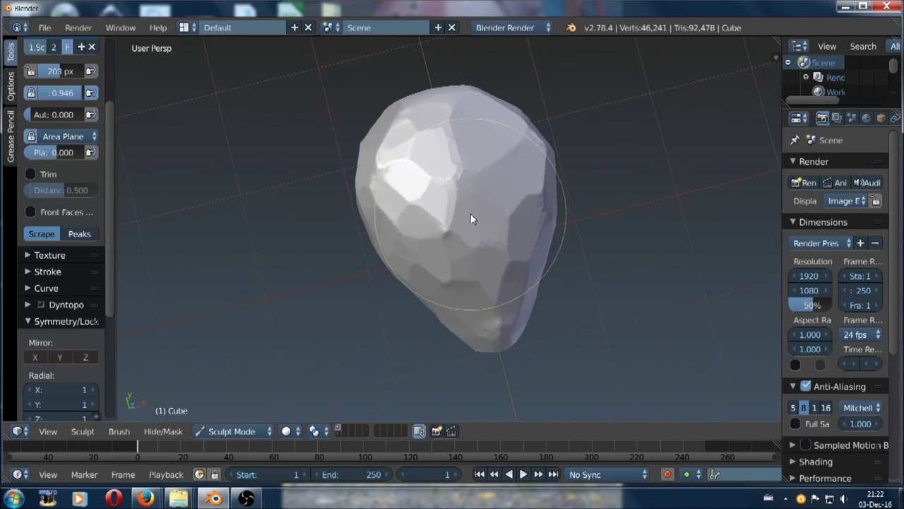
# - In Object Mode, duplicate the rock and move the copy left along X
pyautogui.press('Tab')
pyautogui.click(382, 217)
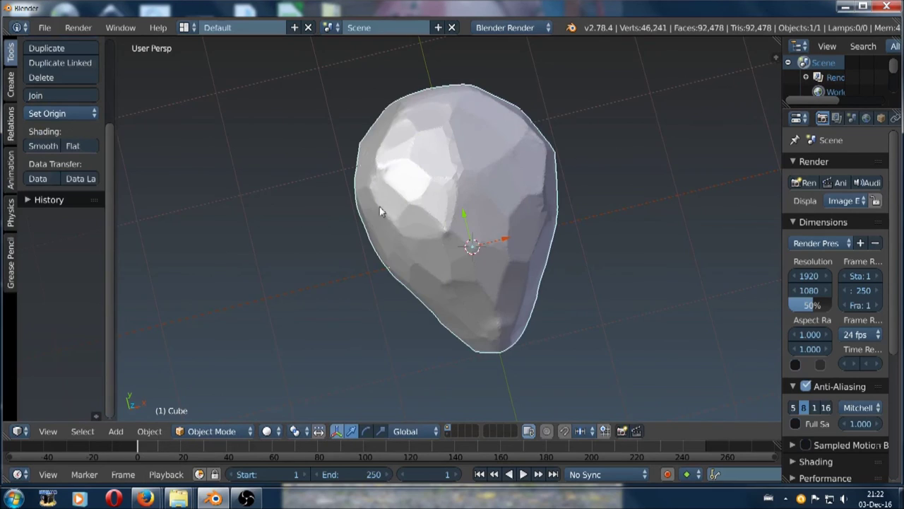
pyautogui.scroll(-2, 447, 227)
pyautogui.moveTo(447, 228); pyautogui.dragTo(435, 233, button='middle')
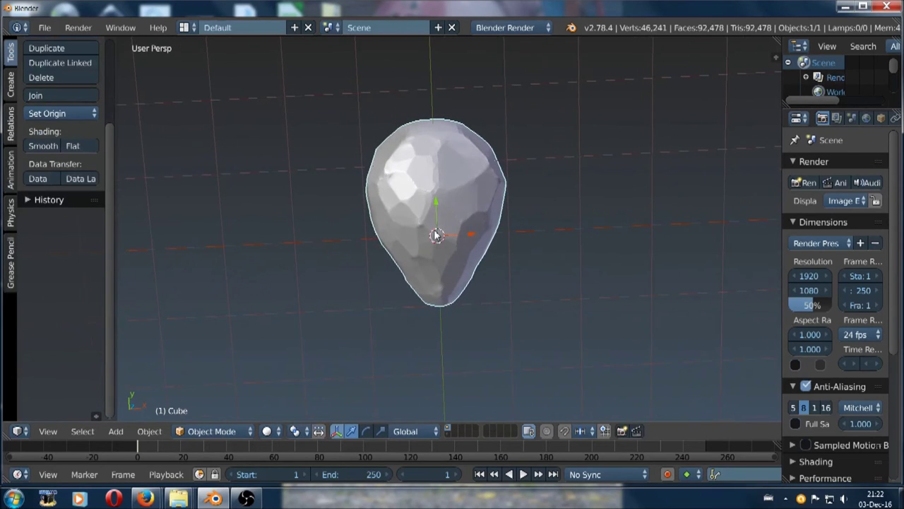
pyautogui.hotkey('shift', 'd')
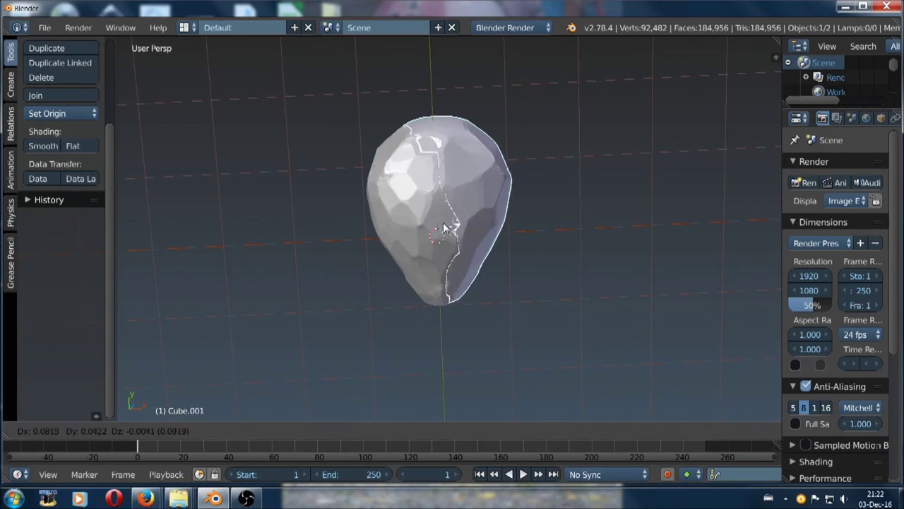
pyautogui.rightClick(460, 235)
pyautogui.press('g')
pyautogui.press('x')
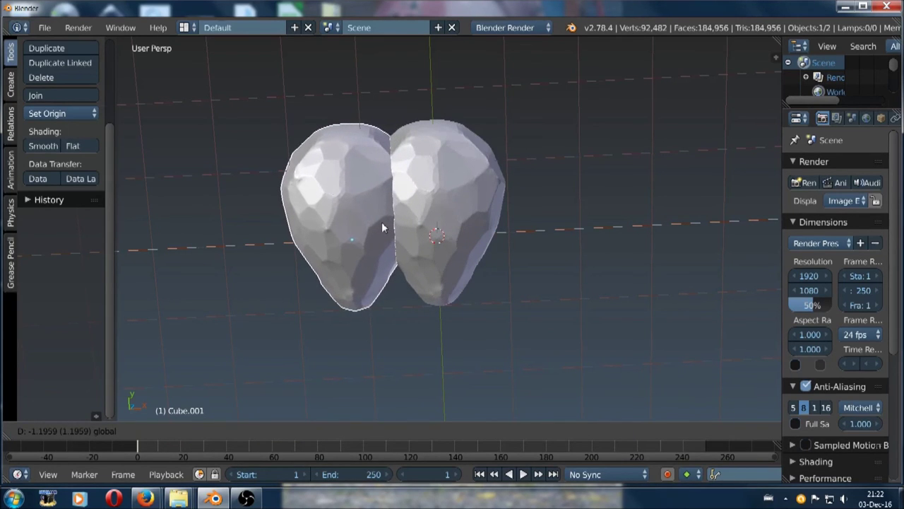
pyautogui.click(382, 227)
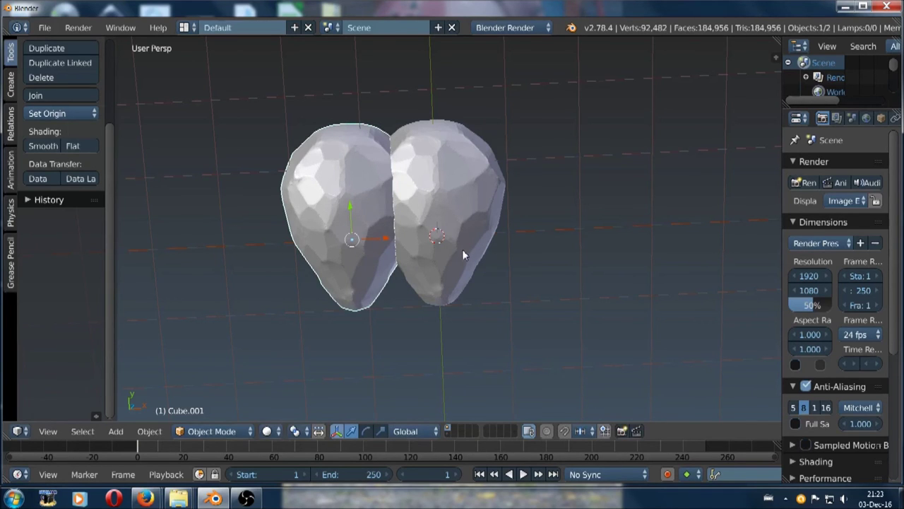
# - In Edit Mode, tilt the left rock toward the original and nudge it along Y
pyautogui.press('Tab')
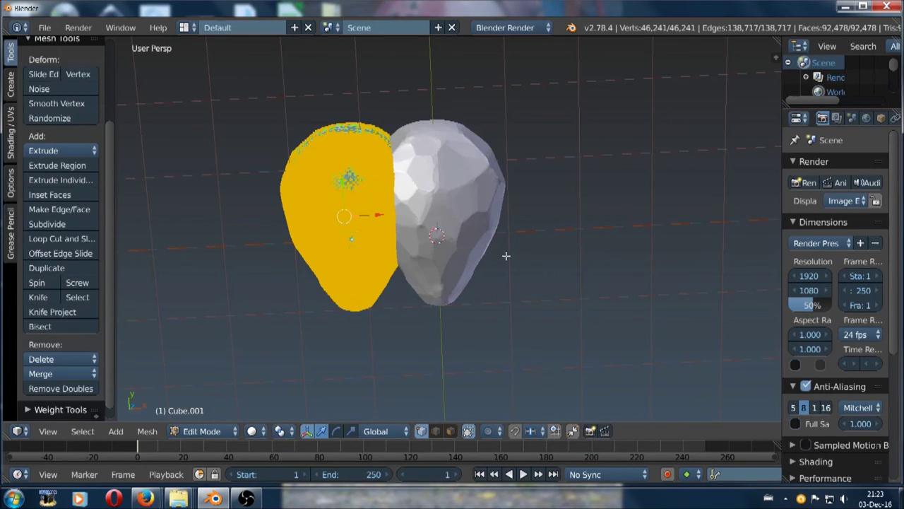
pyautogui.press('r')
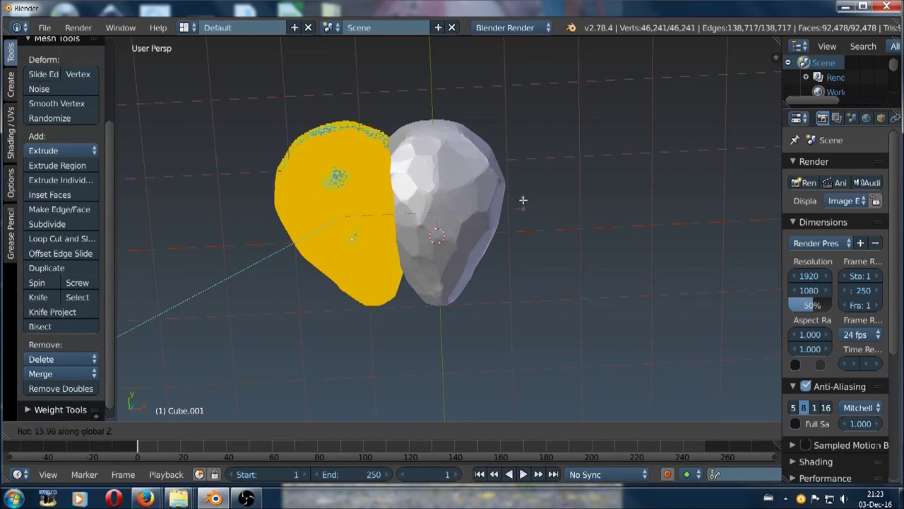
pyautogui.click(511, 140)
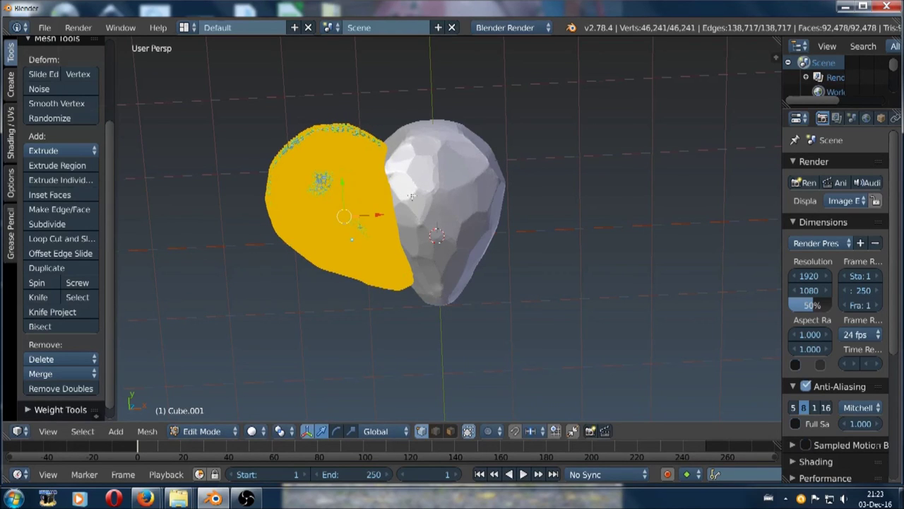
pyautogui.press('g')
pyautogui.press('y')
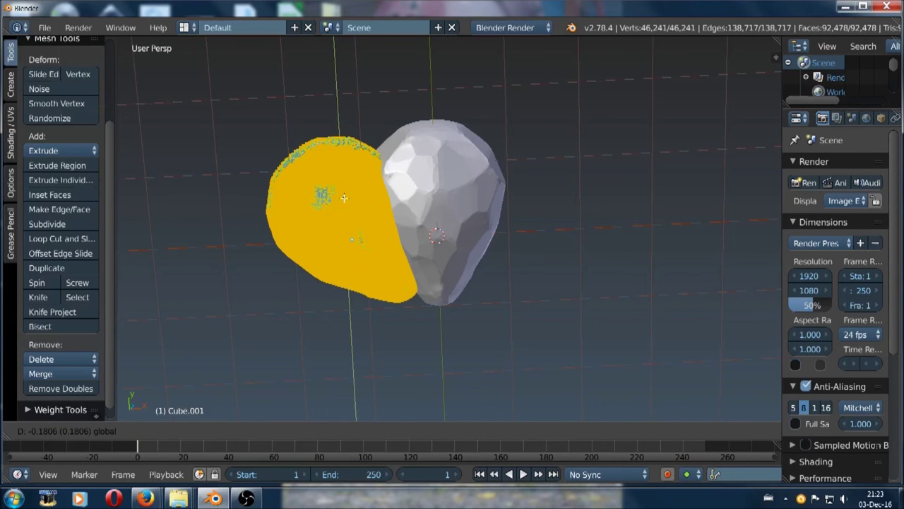
pyautogui.click(344, 198)
pyautogui.press('Tab')
pyautogui.moveTo(339, 244)
pyautogui.mouseDown(button='middle')
pyautogui.moveTo(359, 214)
pyautogui.moveTo(403, 258)
pyautogui.moveTo(341, 230)
pyautogui.moveTo(321, 237)
pyautogui.mouseUp(button='middle')
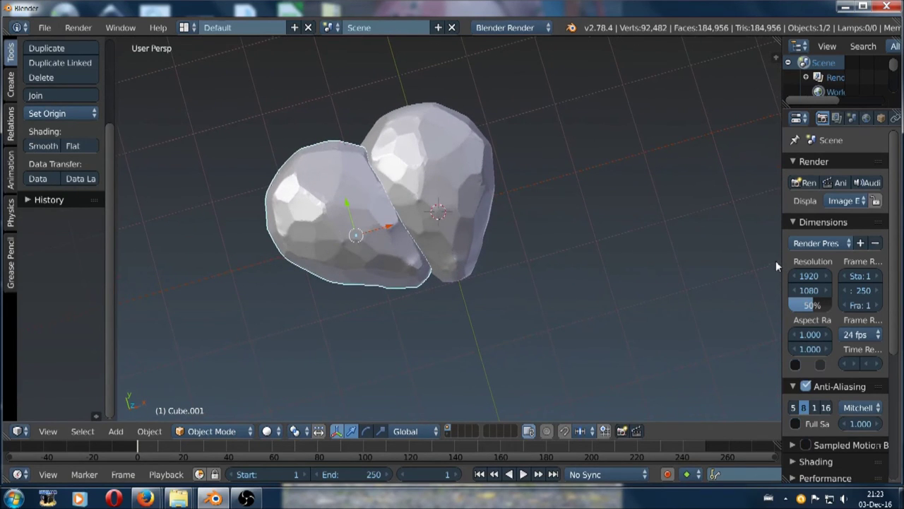
# - Give Cube.001 a Boolean modifier targeting Cube with the Union operation
pyautogui.moveTo(782, 265); pyautogui.dragTo(745, 261)
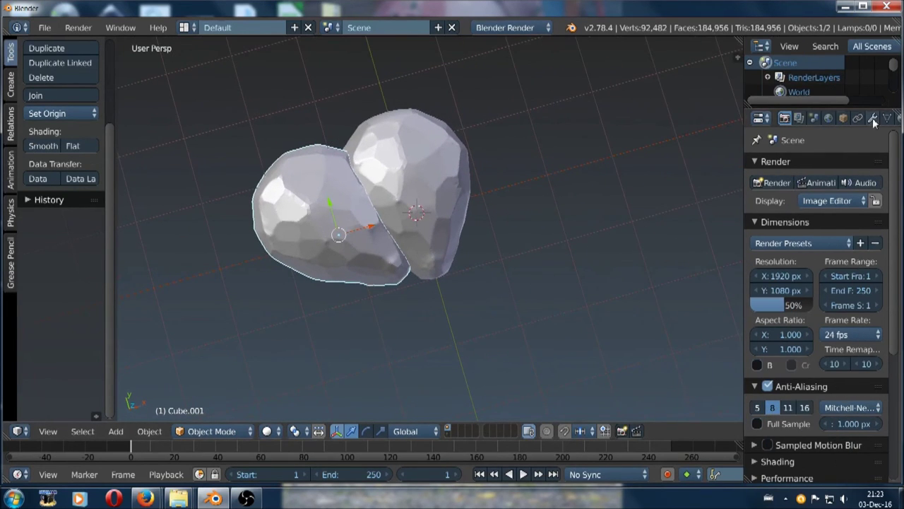
pyautogui.click(872, 118)
pyautogui.click(831, 170)
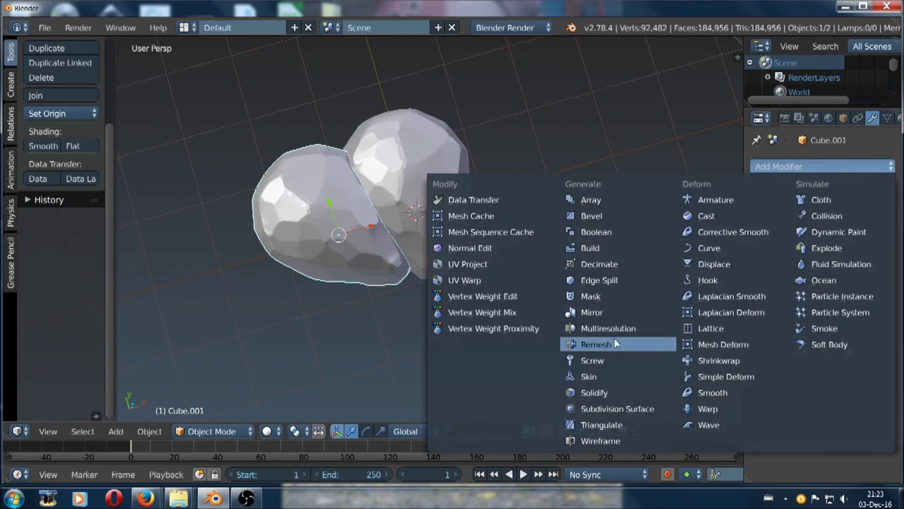
pyautogui.click(595, 231)
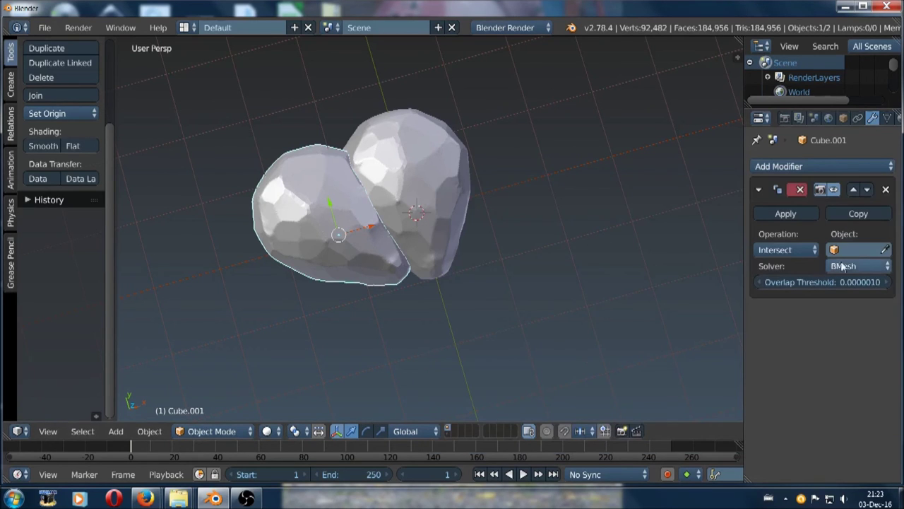
pyautogui.click(444, 174)
pyautogui.click(784, 250)
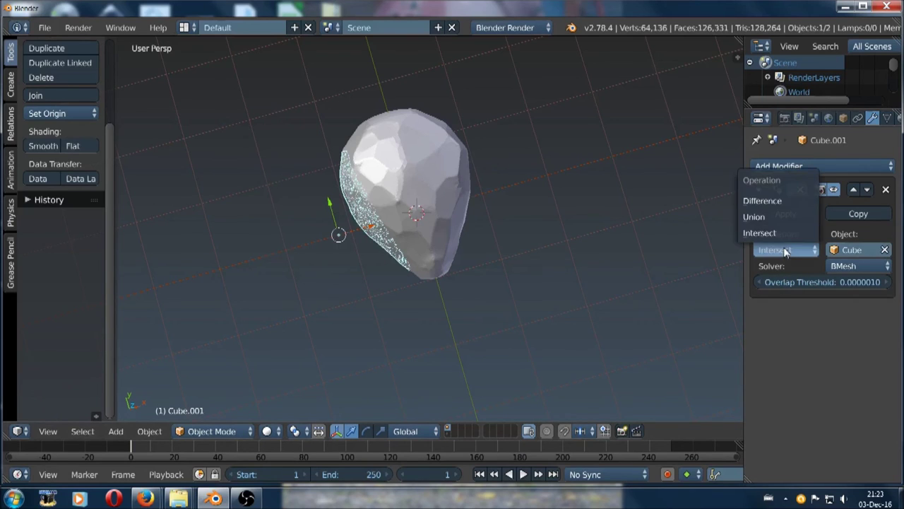
pyautogui.click(754, 216)
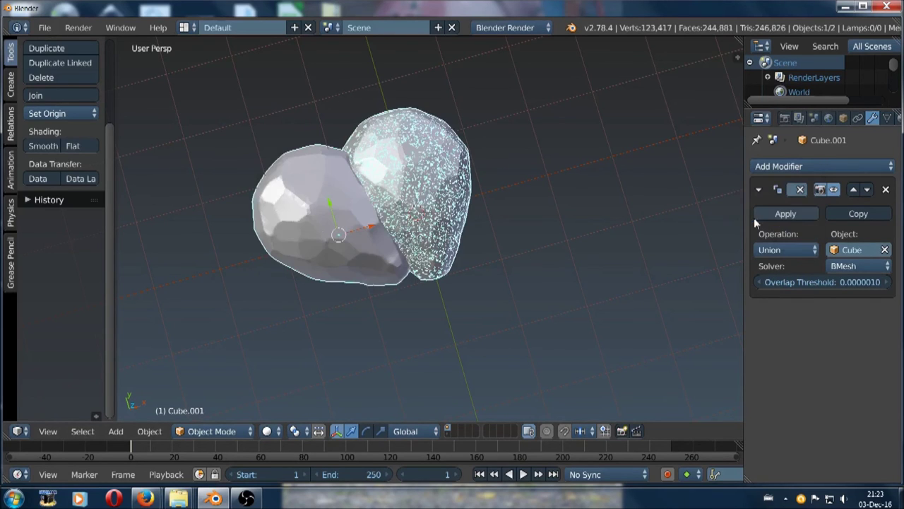
# - Move the original Cube to another layer, then apply the union on Cube.001
pyautogui.rightClick(448, 219)
pyautogui.press('m')
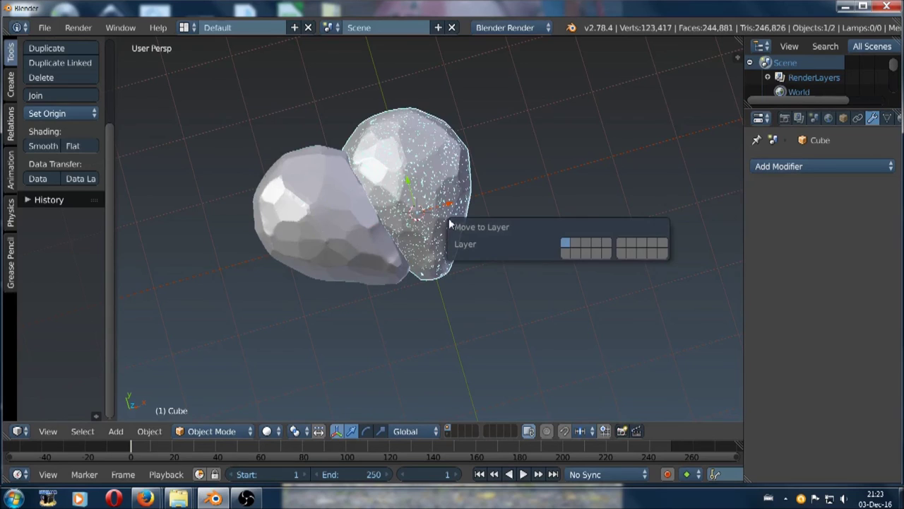
pyautogui.click(577, 243)
pyautogui.rightClick(376, 226)
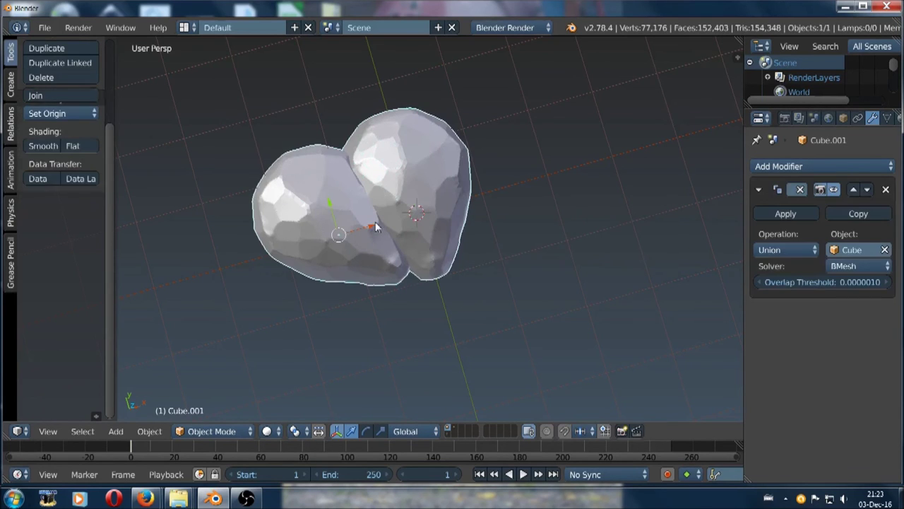
pyautogui.click(788, 215)
pyautogui.moveTo(392, 204); pyautogui.dragTo(382, 189, button='middle')
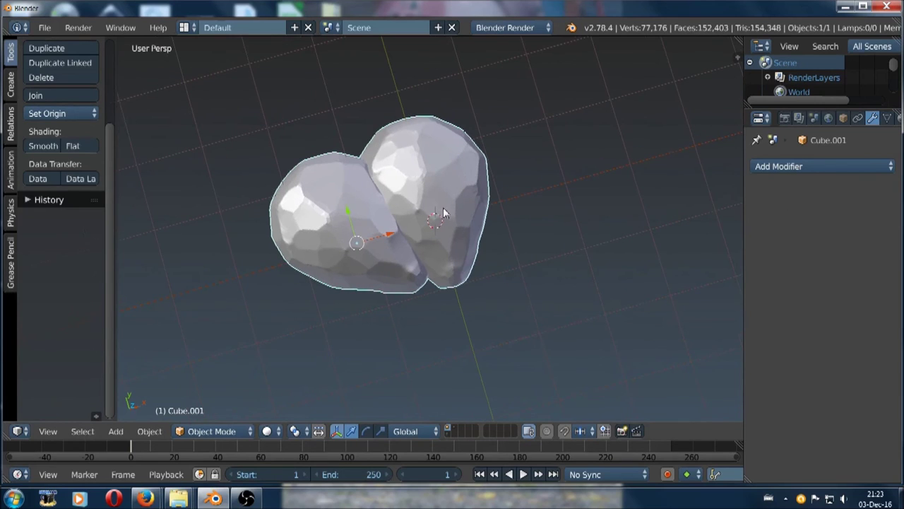
pyautogui.hotkey('ctrl', 'Tab')
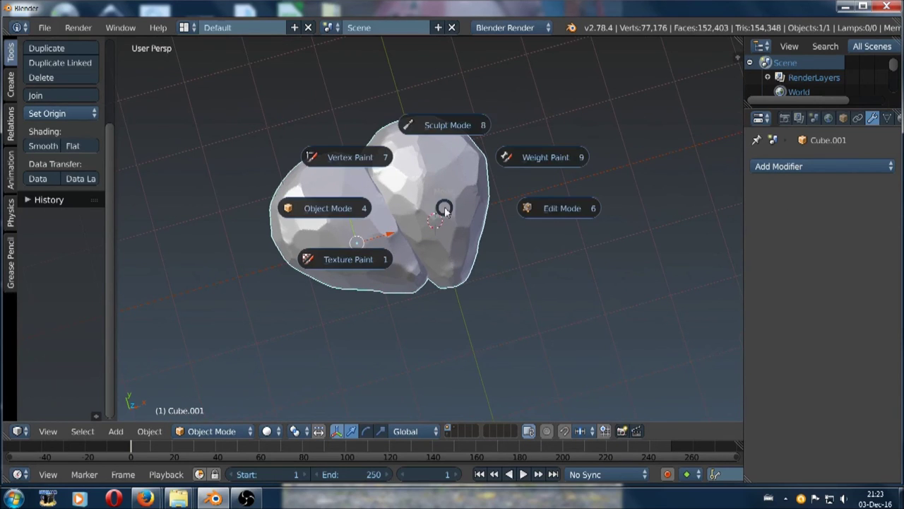
# - Put the fused heart in Sculpt Mode with Dyntopo on, view it front-on, and start writing 'Don'
pyautogui.click(439, 126)
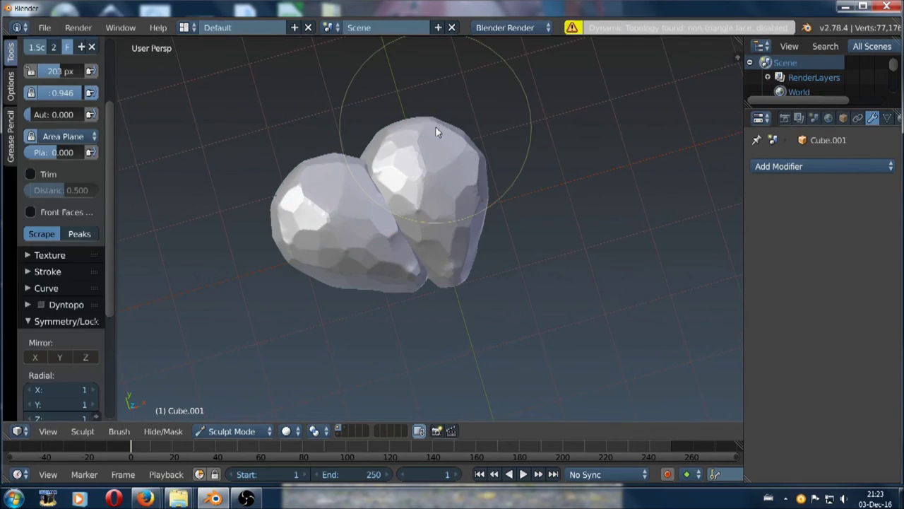
pyautogui.click(41, 304)
pyautogui.moveTo(413, 212)
pyautogui.mouseDown(button='middle')
pyautogui.moveTo(379, 203)
pyautogui.moveTo(380, 212)
pyautogui.moveTo(420, 204)
pyautogui.mouseUp(button='middle')
pyautogui.scroll(3, 419, 203)
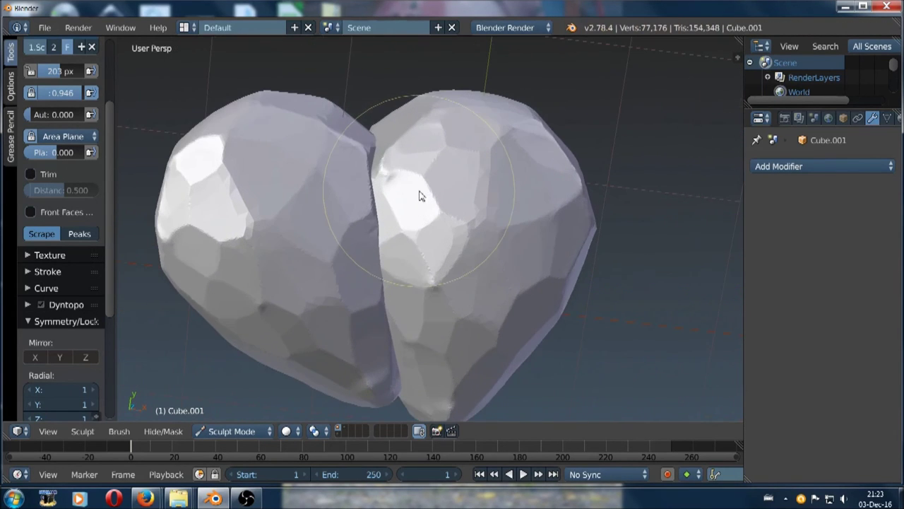
pyautogui.press('KP_8')
pyautogui.press('KP_8')
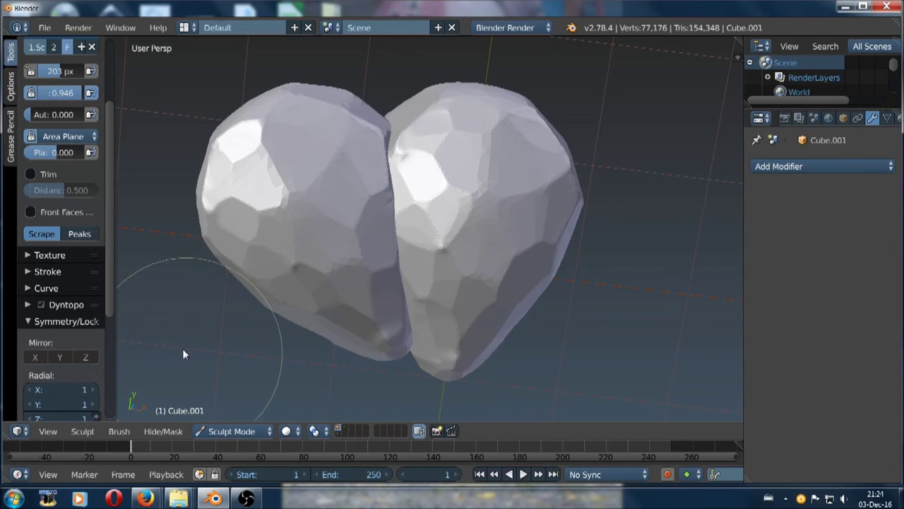
pyautogui.moveTo(203, 355)
pyautogui.mouseDown()
pyautogui.moveTo(217, 355)
pyautogui.moveTo(224, 375)
pyautogui.moveTo(232, 356)
pyautogui.moveTo(245, 375)
pyautogui.mouseUp()
# - Finish handwriting "Don't DELETE" and sketch a small cube beside it
pyautogui.moveTo(236, 353)
pyautogui.mouseDown()
pyautogui.moveTo(256, 352)
pyautogui.moveTo(267, 376)
pyautogui.mouseUp()
pyautogui.moveTo(268, 353)
pyautogui.mouseDown()
pyautogui.moveTo(265, 375)
pyautogui.moveTo(295, 359)
pyautogui.moveTo(308, 360)
pyautogui.moveTo(316, 378)
pyautogui.moveTo(357, 355)
pyautogui.mouseUp()
pyautogui.moveTo(348, 356)
pyautogui.mouseDown()
pyautogui.moveTo(348, 378)
pyautogui.moveTo(370, 377)
pyautogui.moveTo(369, 367)
pyautogui.moveTo(396, 382)
pyautogui.moveTo(433, 356)
pyautogui.moveTo(392, 390)
pyautogui.mouseUp()
pyautogui.moveTo(434, 360)
pyautogui.mouseDown()
pyautogui.moveTo(435, 409)
pyautogui.moveTo(402, 408)
pyautogui.mouseUp()
pyautogui.moveTo(396, 358); pyautogui.dragTo(414, 377)
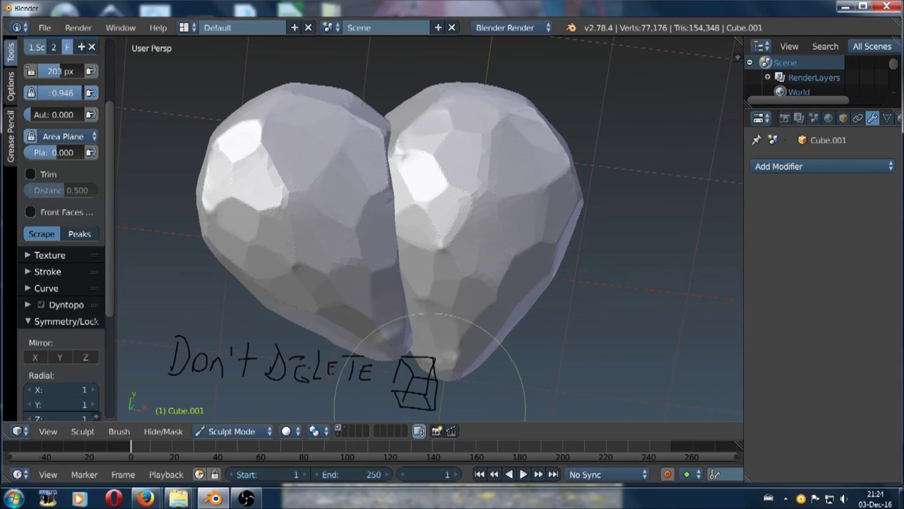
pyautogui.moveTo(449, 388); pyautogui.dragTo(444, 413)
# - Write "It loves U" with a smiley, redoing a stroke via Ctrl+Z, and "LOL" above
pyautogui.moveTo(461, 374); pyautogui.dragTo(483, 374)
pyautogui.moveTo(471, 375)
pyautogui.mouseDown()
pyautogui.moveTo(471, 391)
pyautogui.moveTo(497, 391)
pyautogui.moveTo(513, 373)
pyautogui.moveTo(553, 376)
pyautogui.moveTo(545, 387)
pyautogui.mouseUp()
pyautogui.click(498, 365)
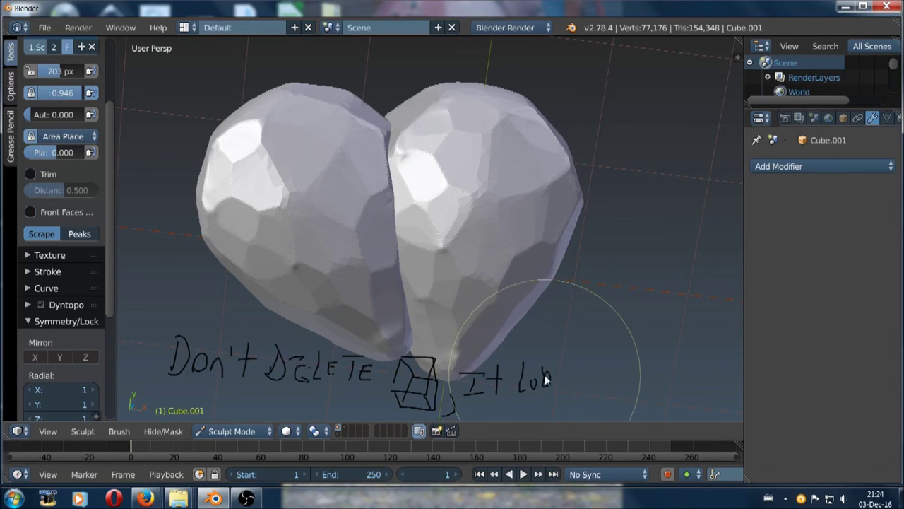
pyautogui.hotkey('ctrl', 'z')
pyautogui.hotkey('ctrl', 'z')
pyautogui.moveTo(532, 378)
pyautogui.mouseDown()
pyautogui.moveTo(570, 366)
pyautogui.moveTo(598, 382)
pyautogui.moveTo(623, 379)
pyautogui.moveTo(640, 361)
pyautogui.moveTo(696, 359)
pyautogui.mouseUp()
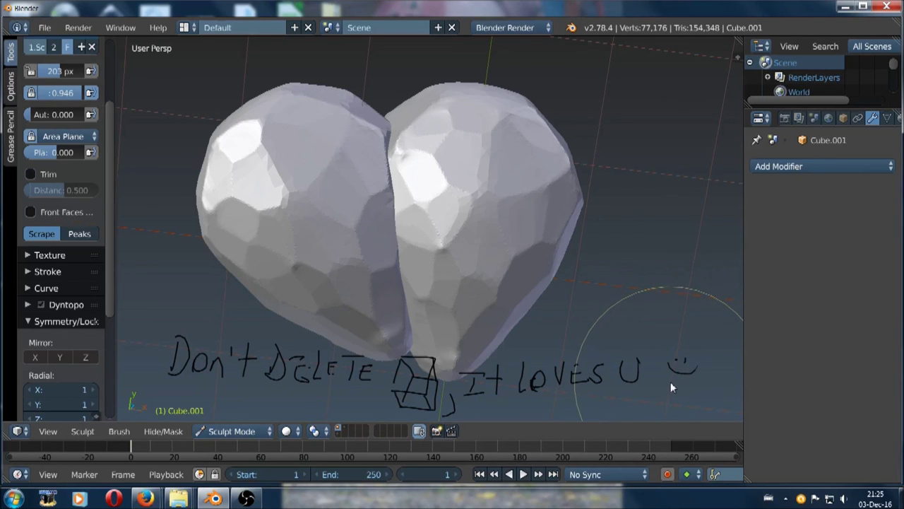
pyautogui.moveTo(625, 289)
pyautogui.mouseDown()
pyautogui.moveTo(639, 315)
pyautogui.moveTo(658, 296)
pyautogui.moveTo(692, 304)
pyautogui.mouseUp()
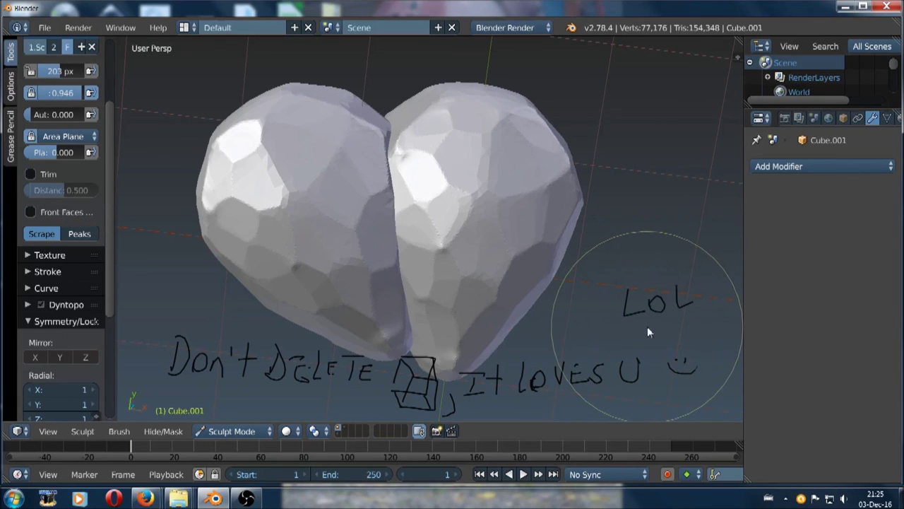